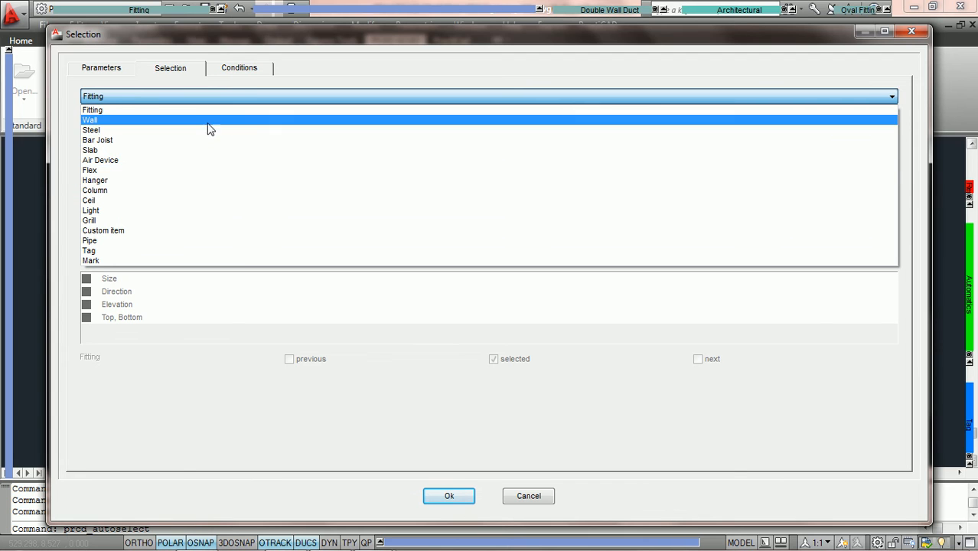
Review the selection options offered for the Bar Joist and Tag object types, and return the object type to Fitting.
left_click(207, 141)
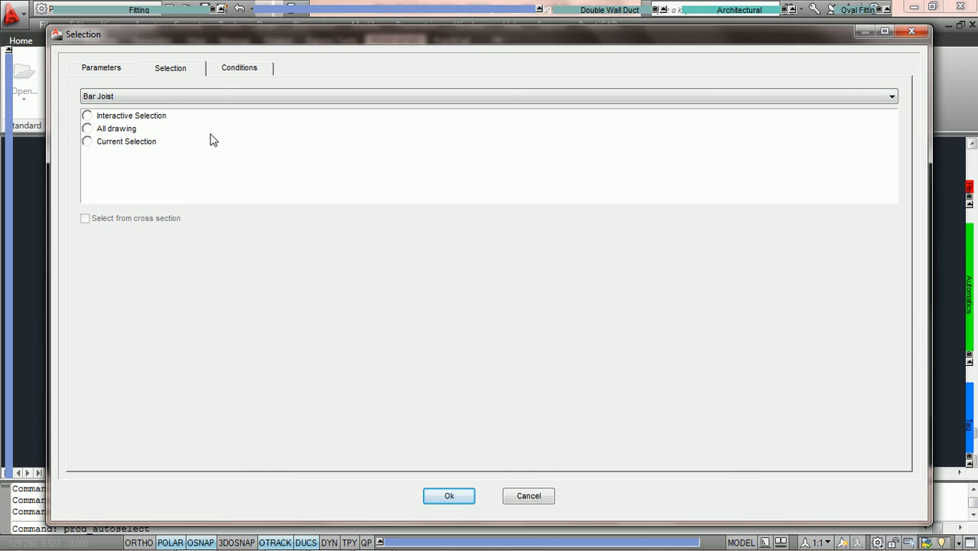
left_click(217, 103)
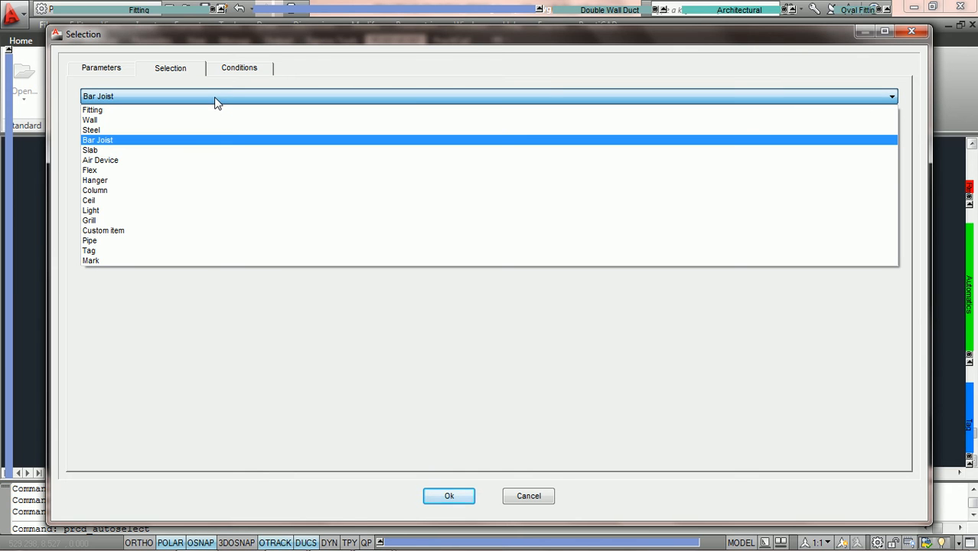
key("t")
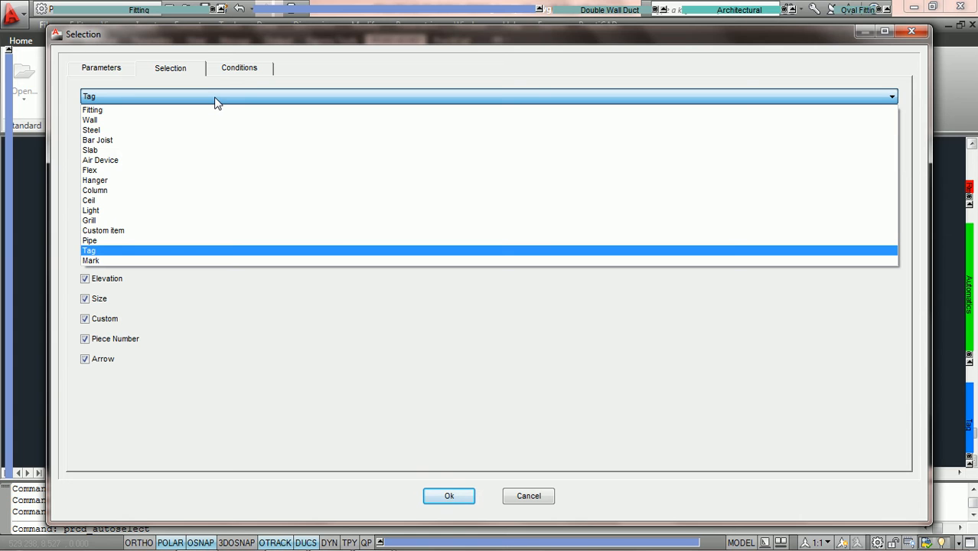
left_click(215, 101)
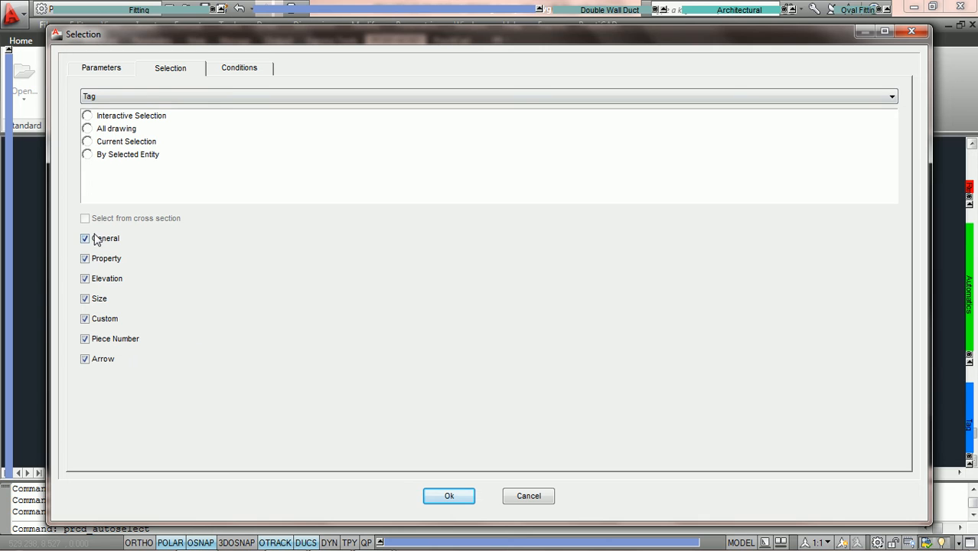
left_click(190, 98)
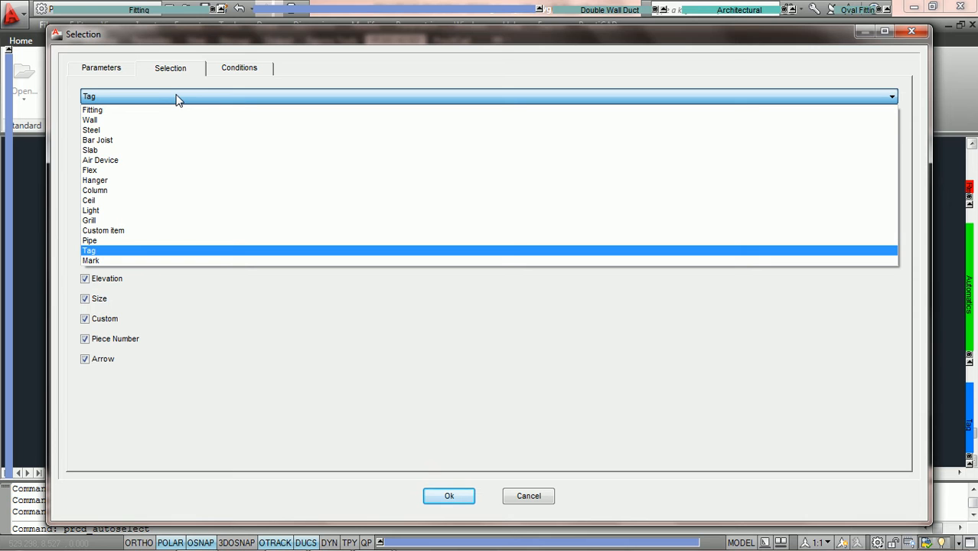
scroll(176, 100, "up", 5)
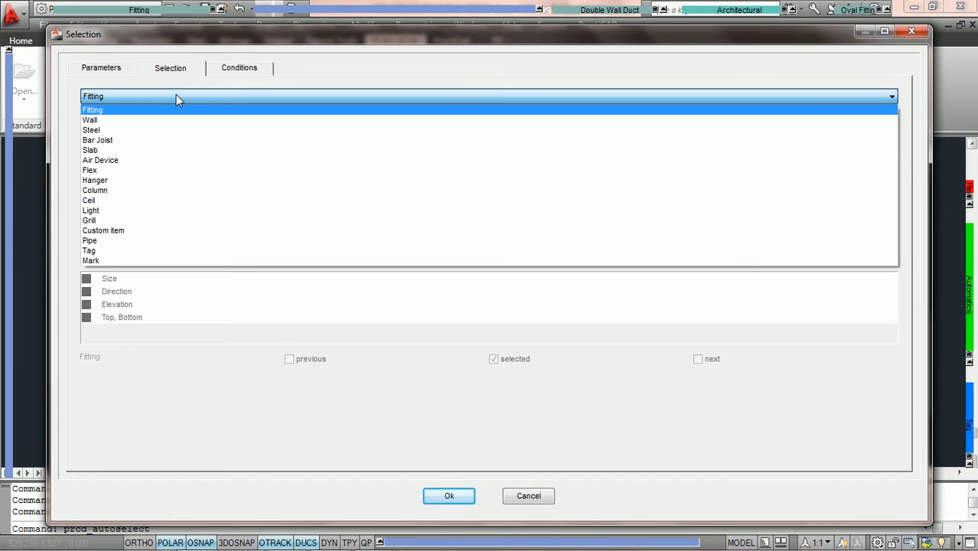
left_click(176, 97)
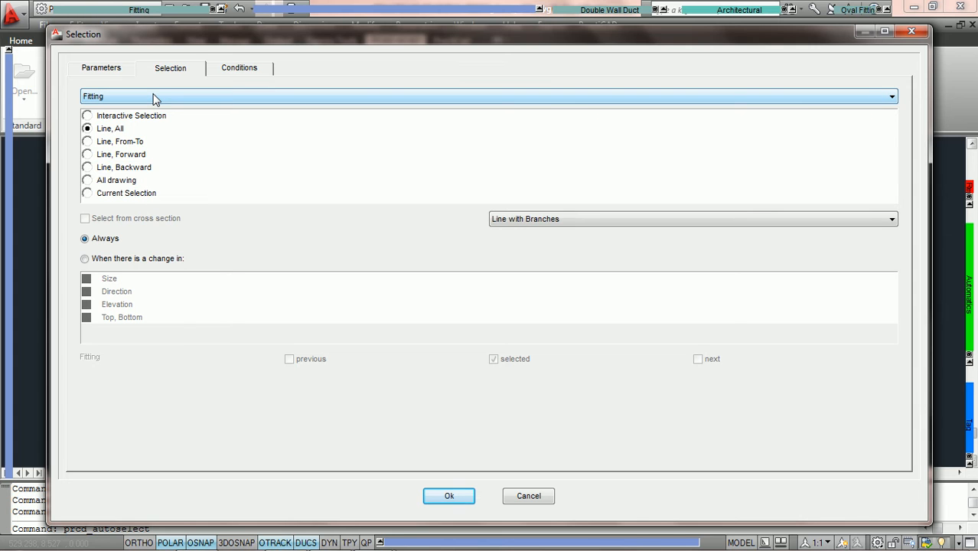
Select only the curved duct elbow using the Interactive Selection mode for fittings, and clear the selection.
left_click(88, 116)
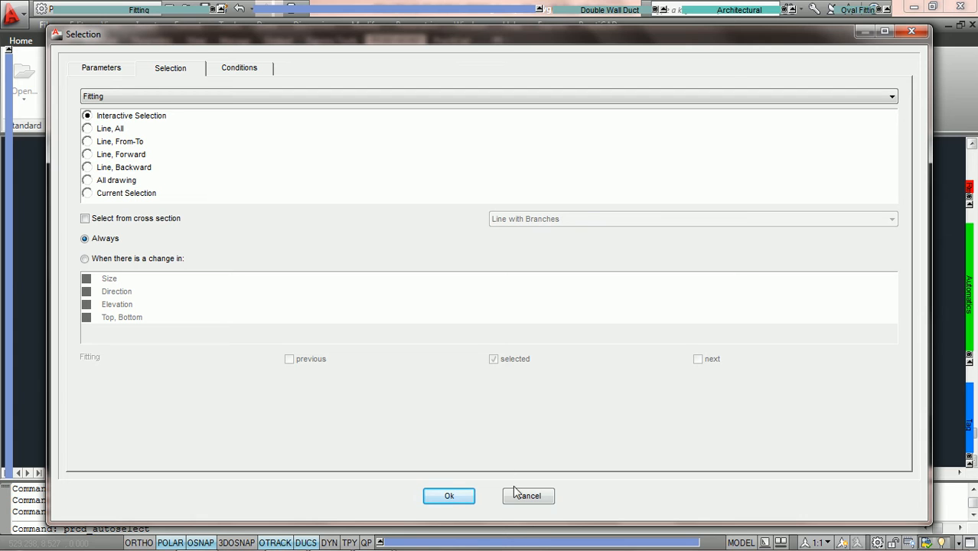
left_click(450, 499)
left_click(458, 497)
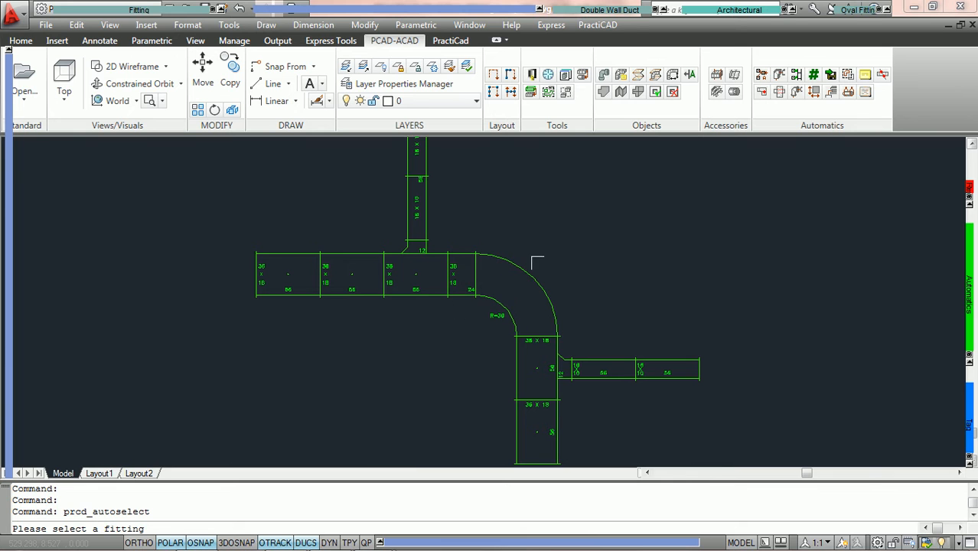
left_click(529, 277)
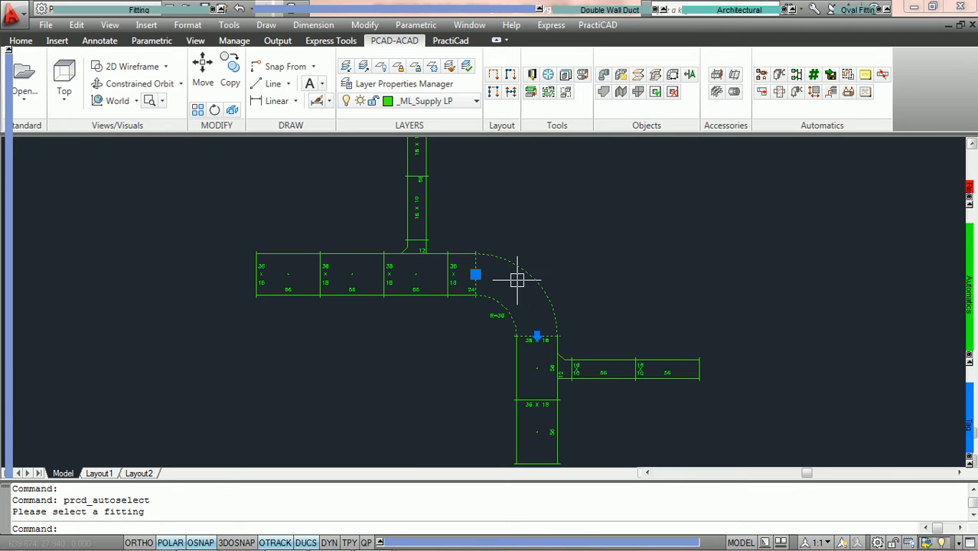
key("Escape")
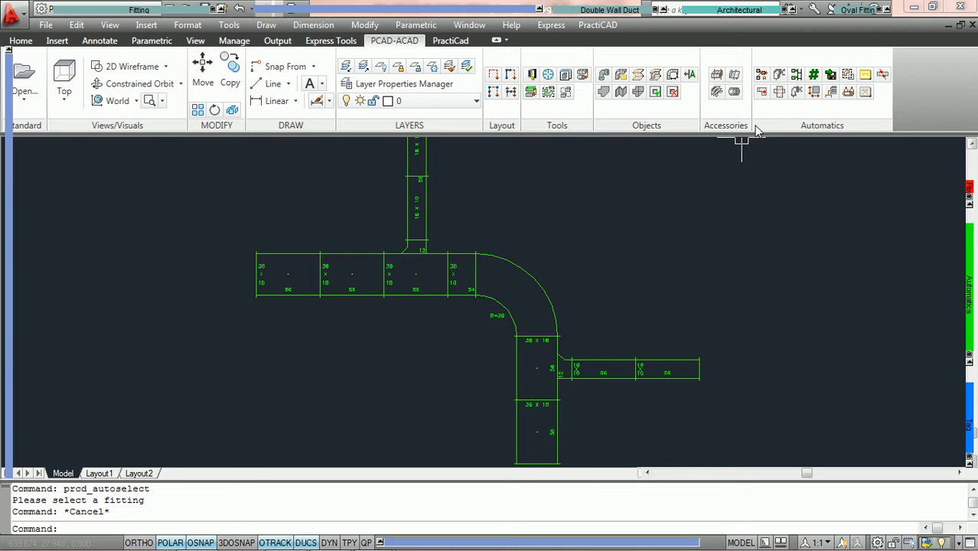
Select the entire duct line including its branches using the Line, All mode from a main duct piece, and clear the selection.
left_click(849, 78)
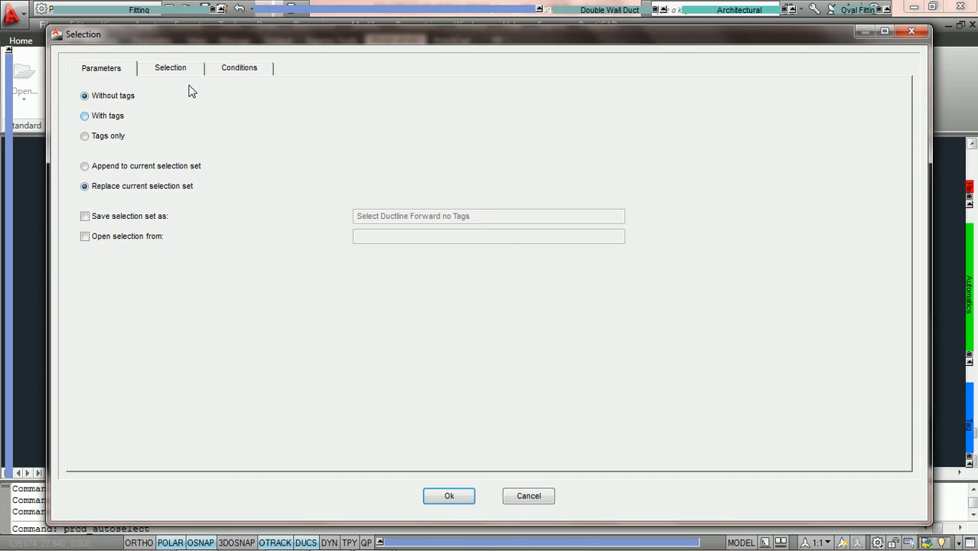
left_click(174, 70)
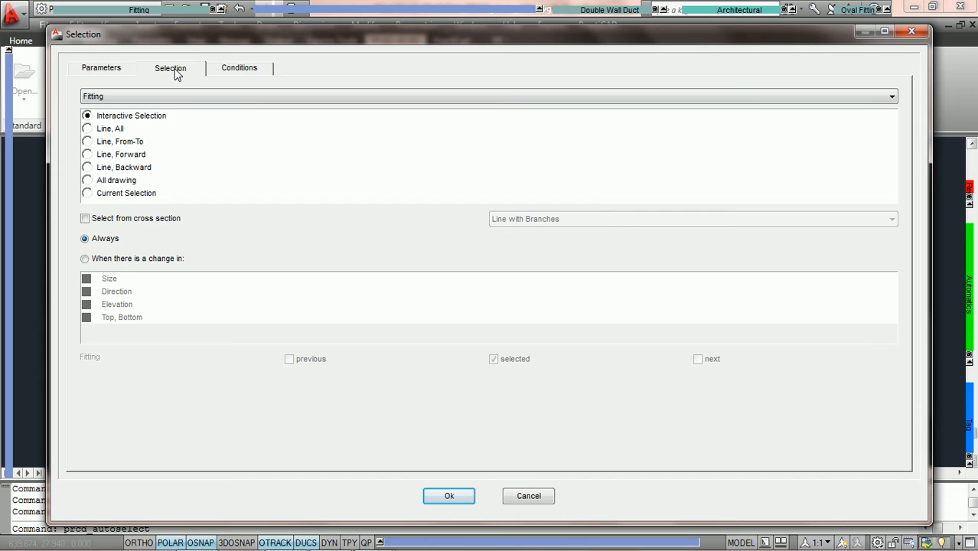
left_click(87, 128)
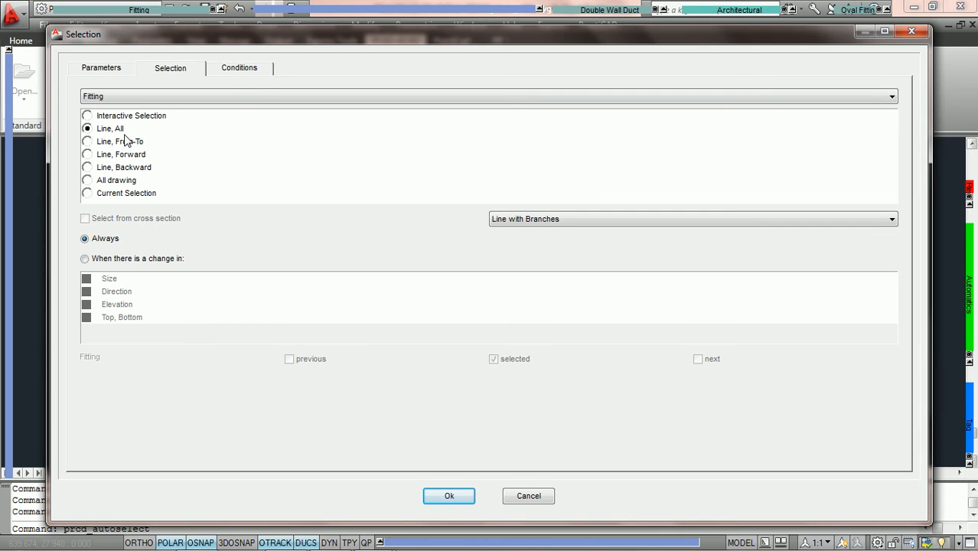
left_click(447, 496)
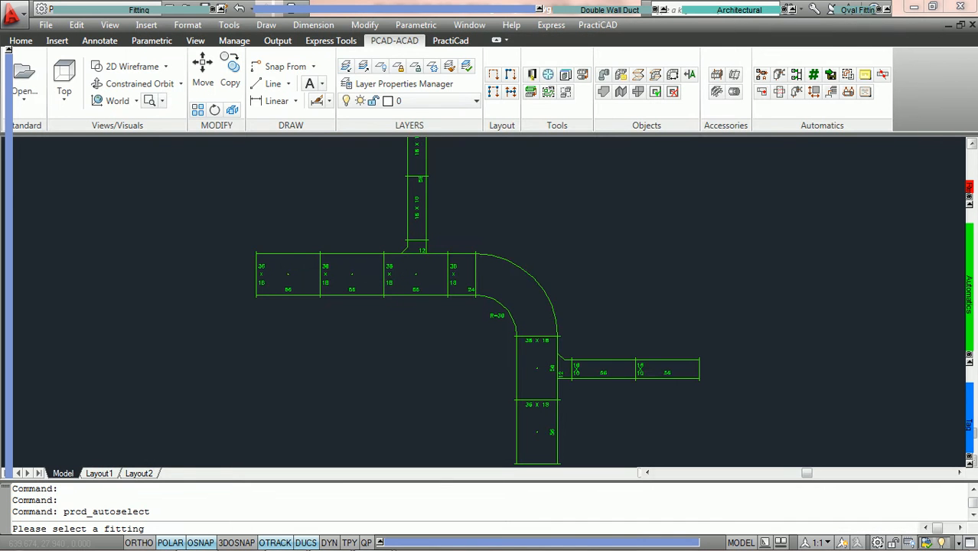
left_click(433, 298)
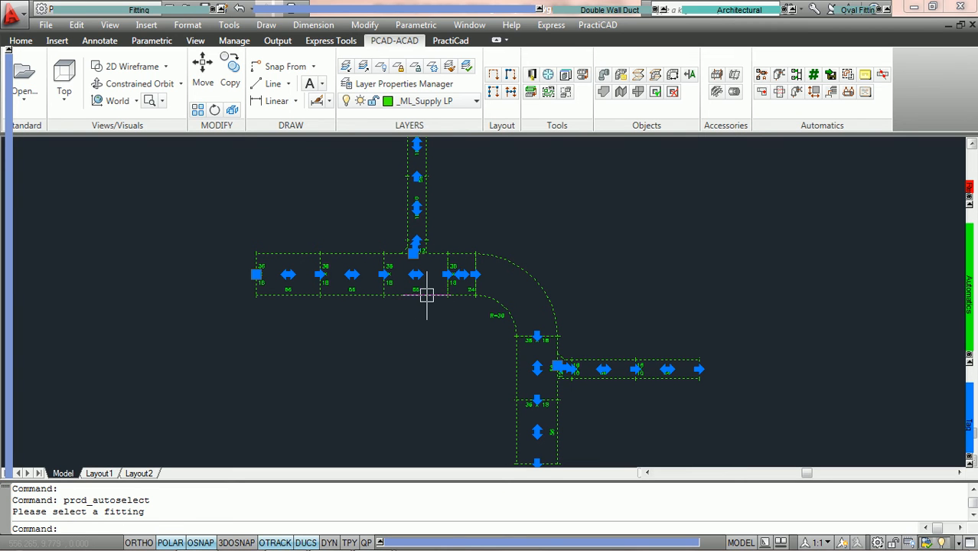
key("Escape")
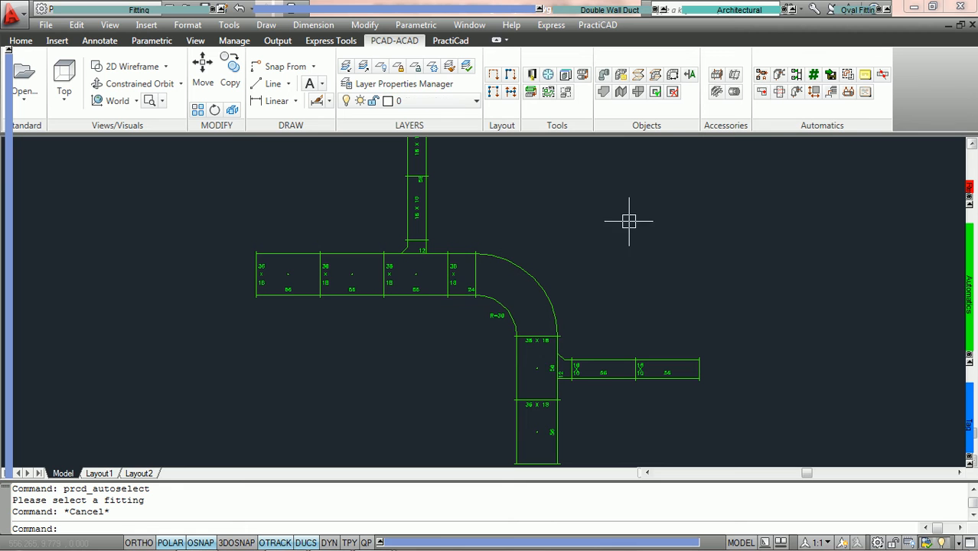
Select the fittings between the second straight piece of the horizontal main duct and the elbow using Line, From-To, and clear the selection.
left_click(849, 75)
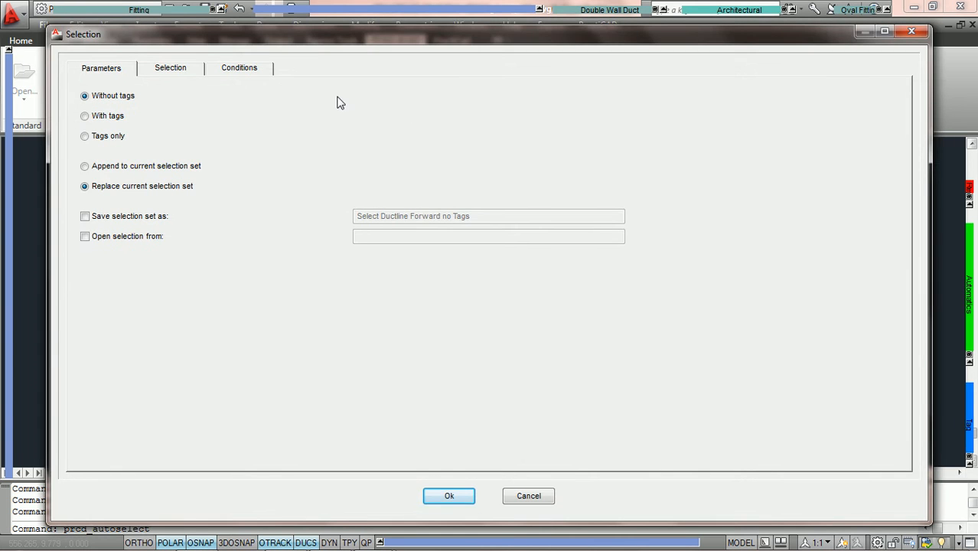
left_click(171, 71)
left_click(88, 143)
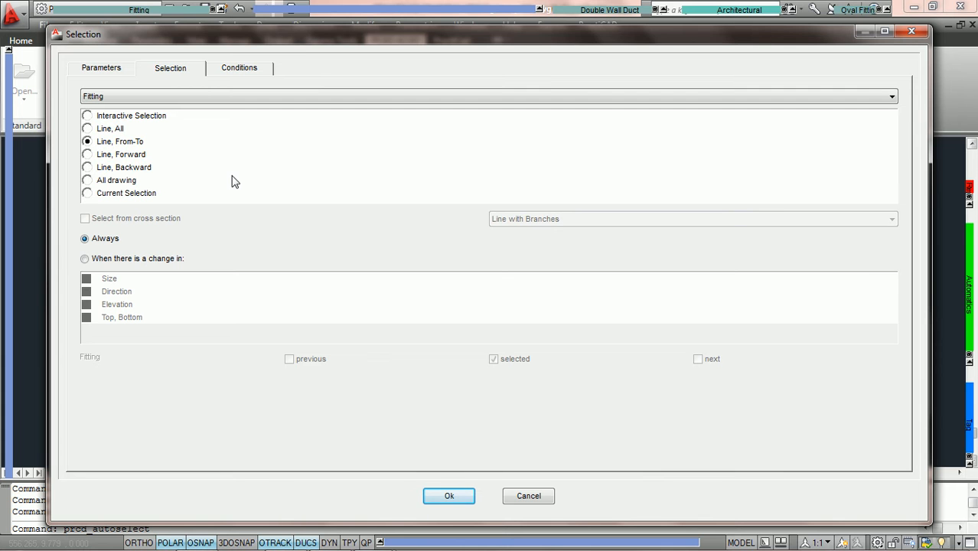
left_click(450, 496)
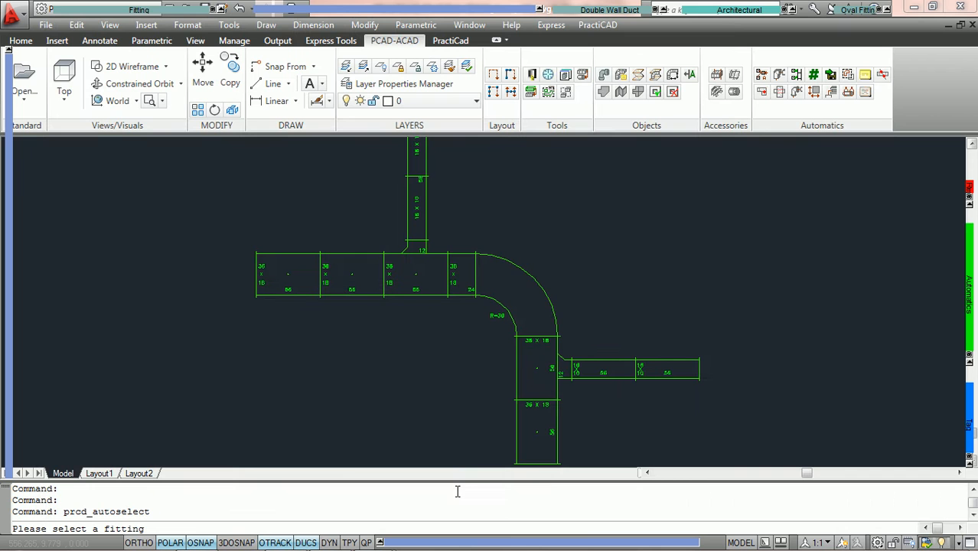
left_click(369, 295)
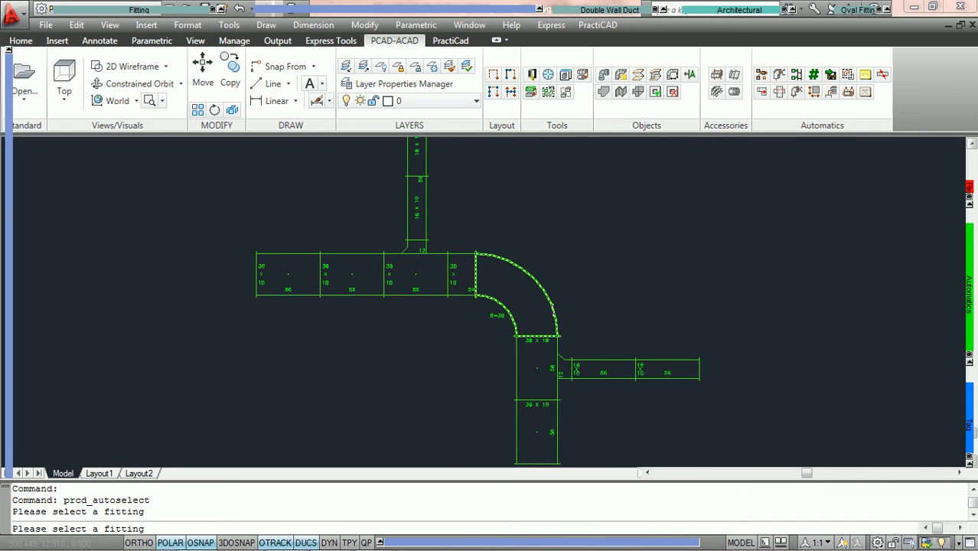
left_click(555, 312)
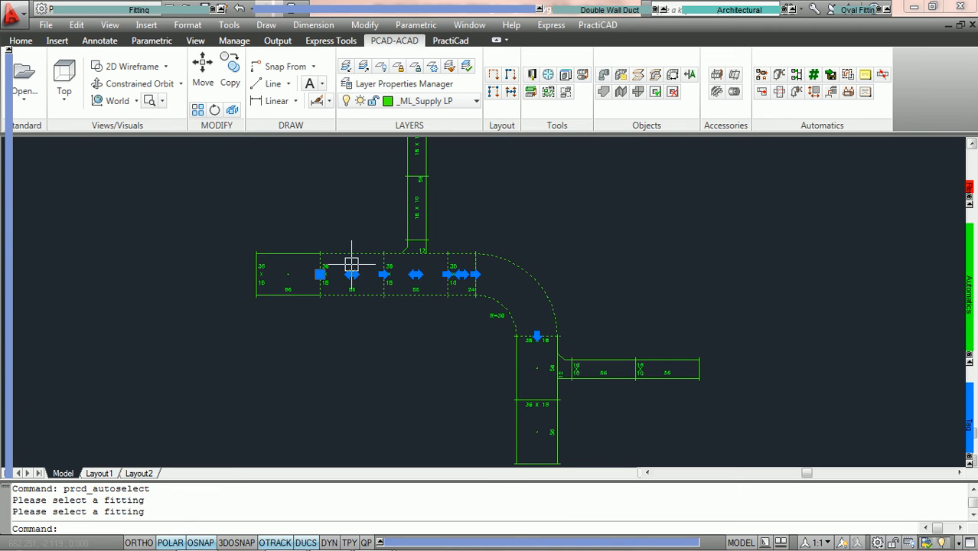
key("Escape")
Select everything forward of the second straight piece of the horizontal main duct using Line, Forward with branches, and clear the selection.
left_click(849, 75)
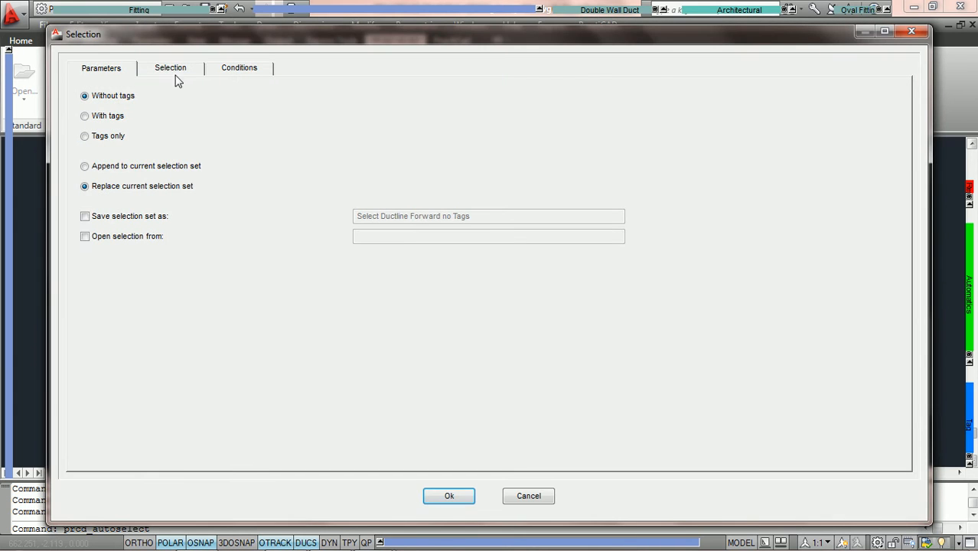
left_click(170, 69)
left_click(86, 154)
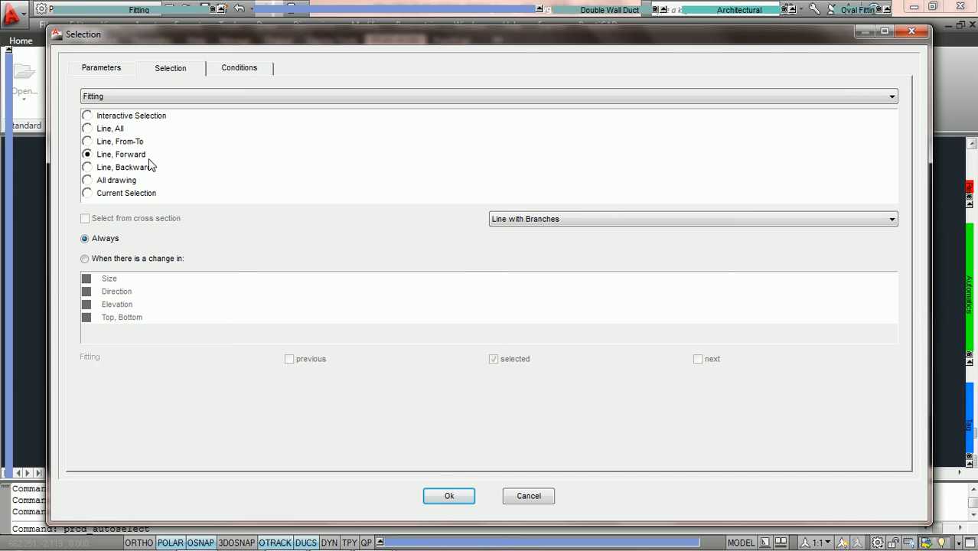
left_click(450, 498)
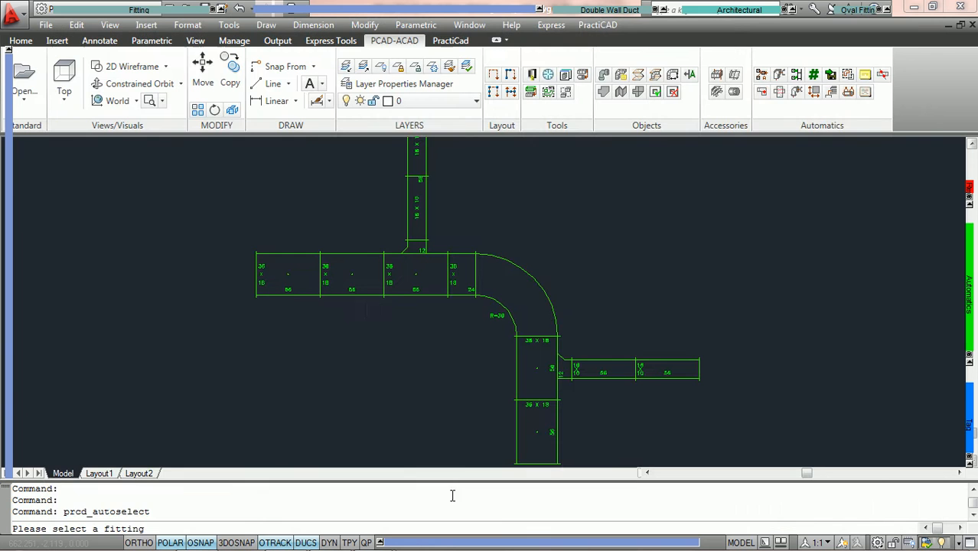
left_click(372, 296)
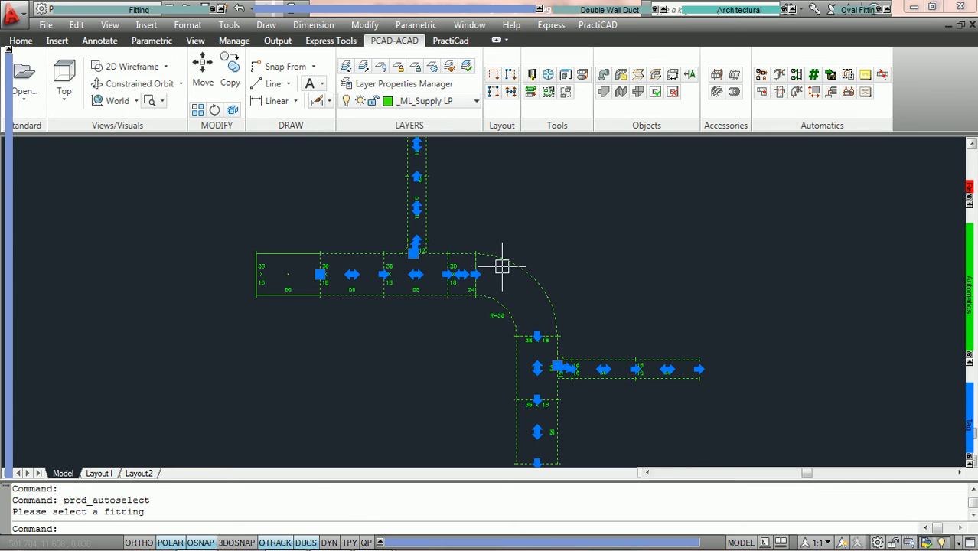
key("Escape")
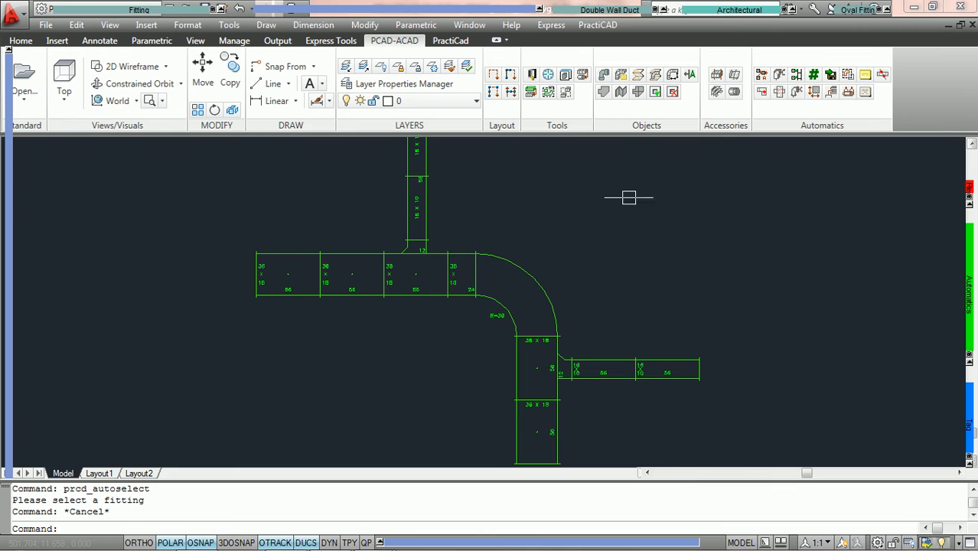
Select the duct line backward from the elbow using the Line, Backward mode, and clear the selection.
left_click(850, 77)
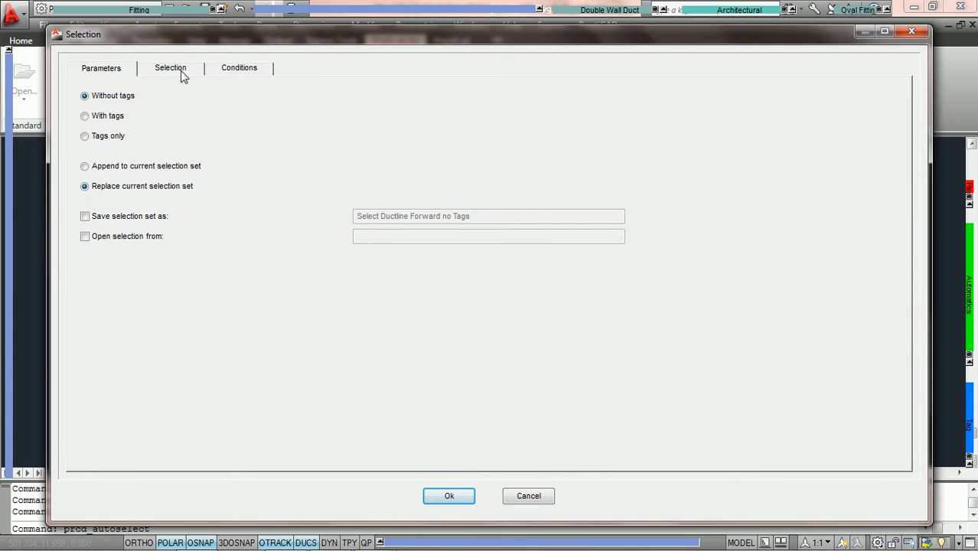
left_click(181, 72)
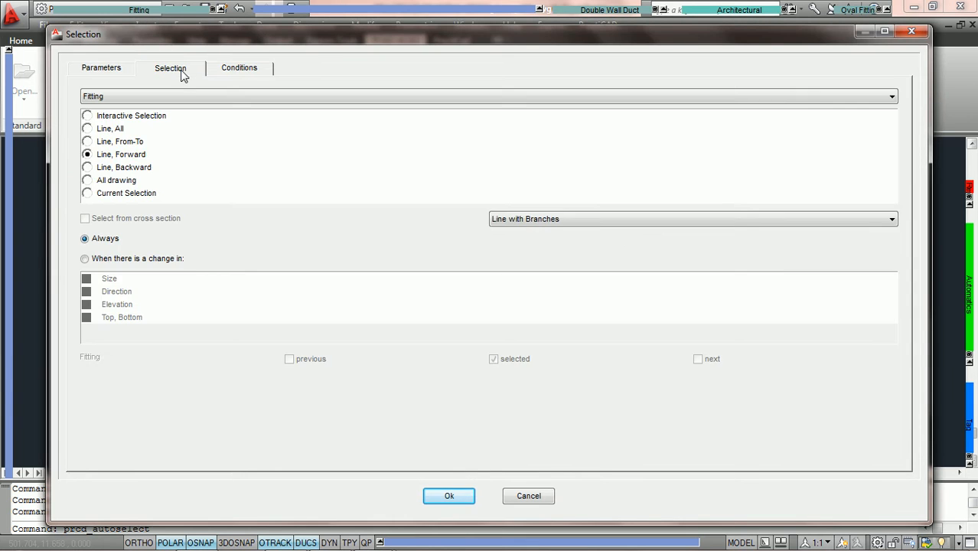
left_click(88, 168)
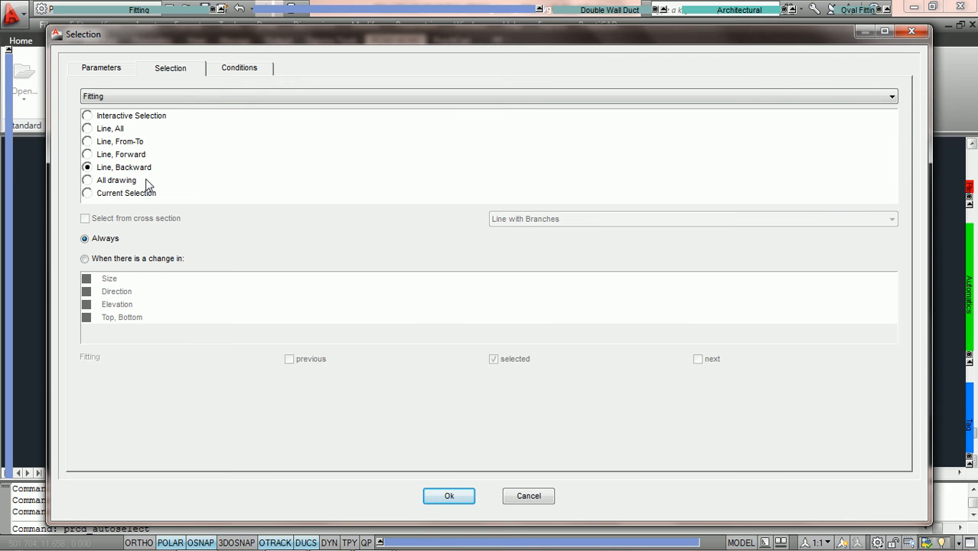
left_click(449, 497)
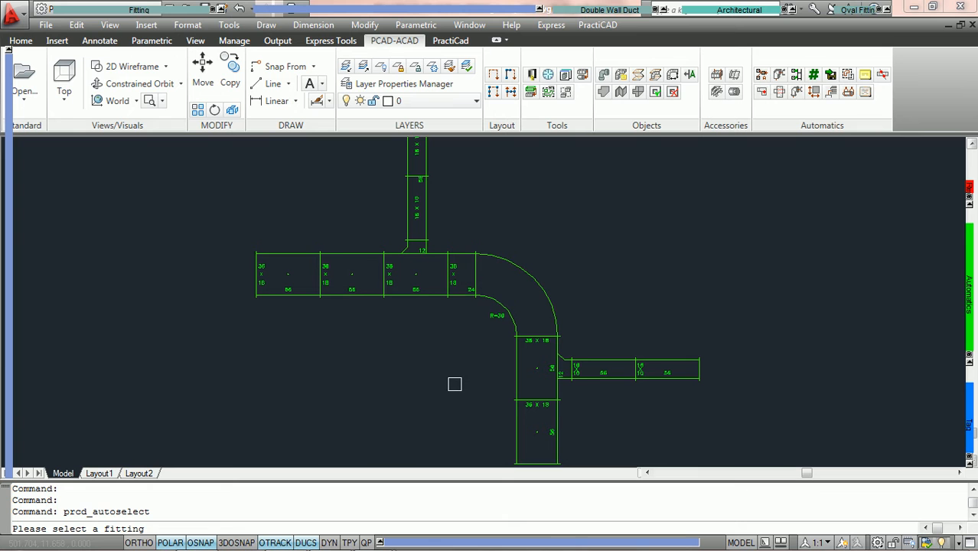
left_click(524, 270)
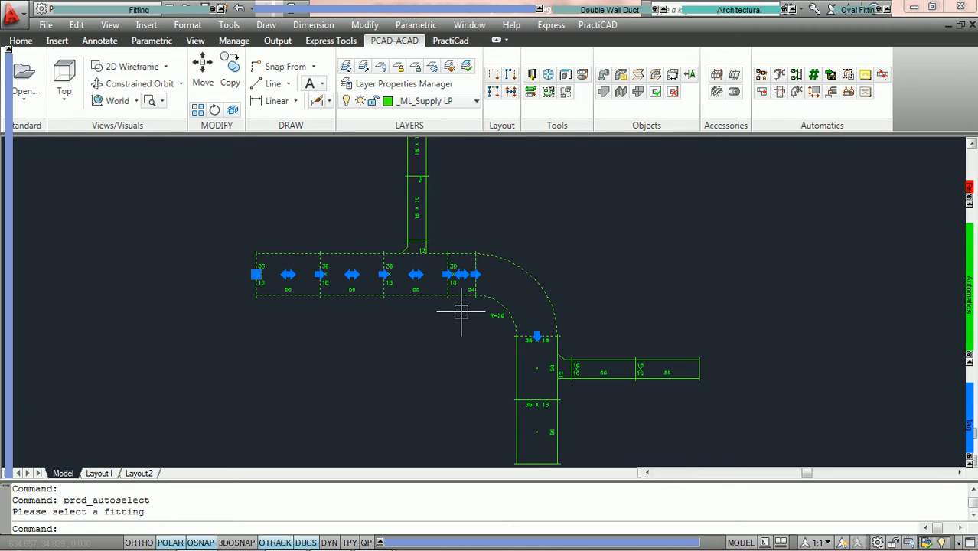
key("Escape")
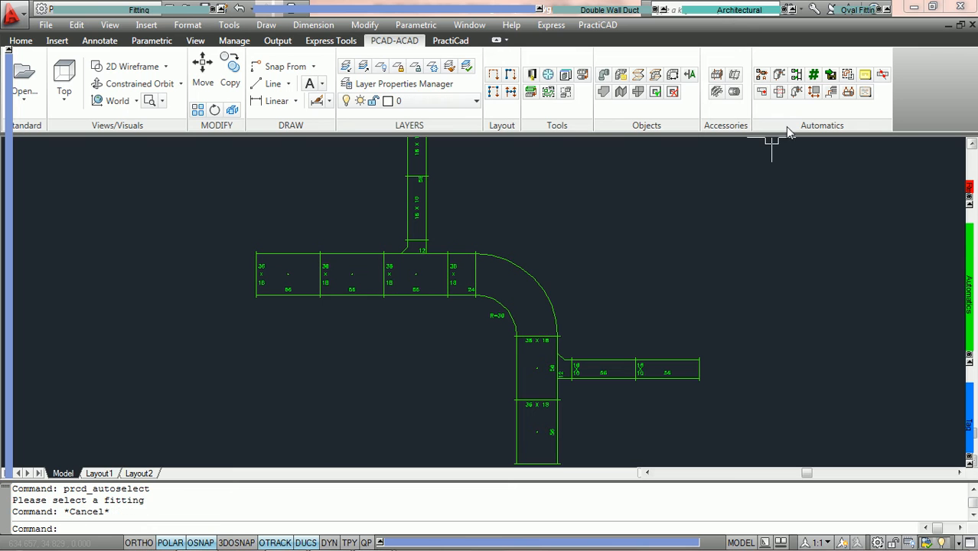
Select every fitting in the drawing with the automatic selection's All drawing mode, and clear the selection.
left_click(848, 75)
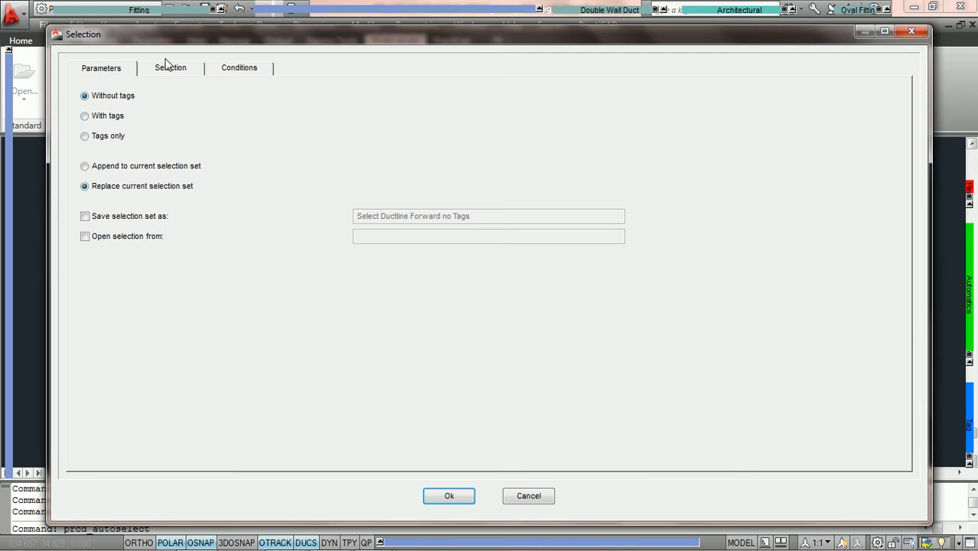
left_click(169, 69)
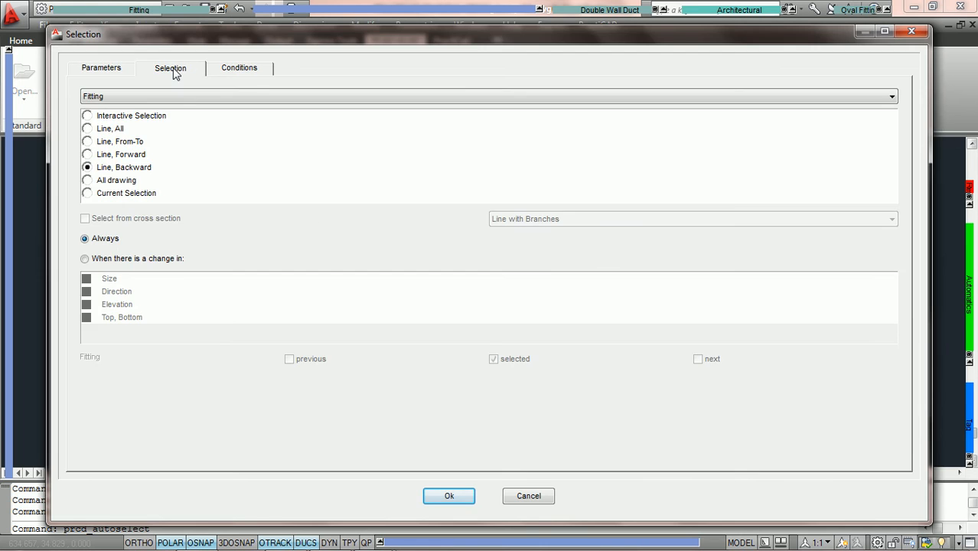
left_click(87, 180)
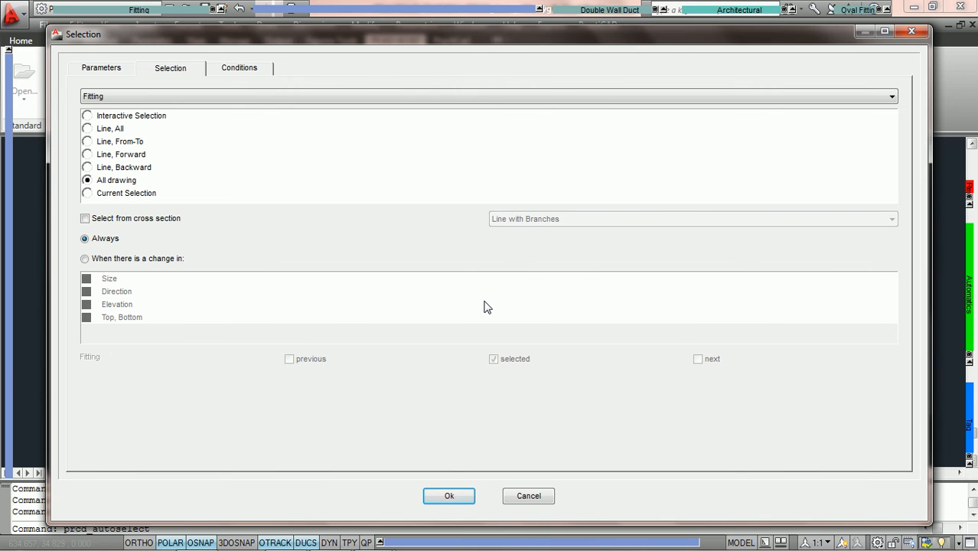
left_click(451, 498)
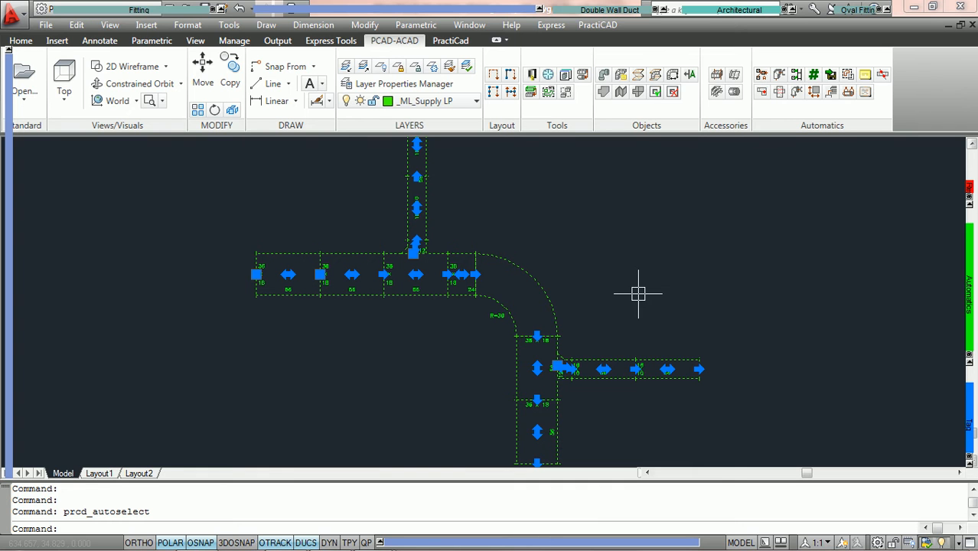
key("Escape")
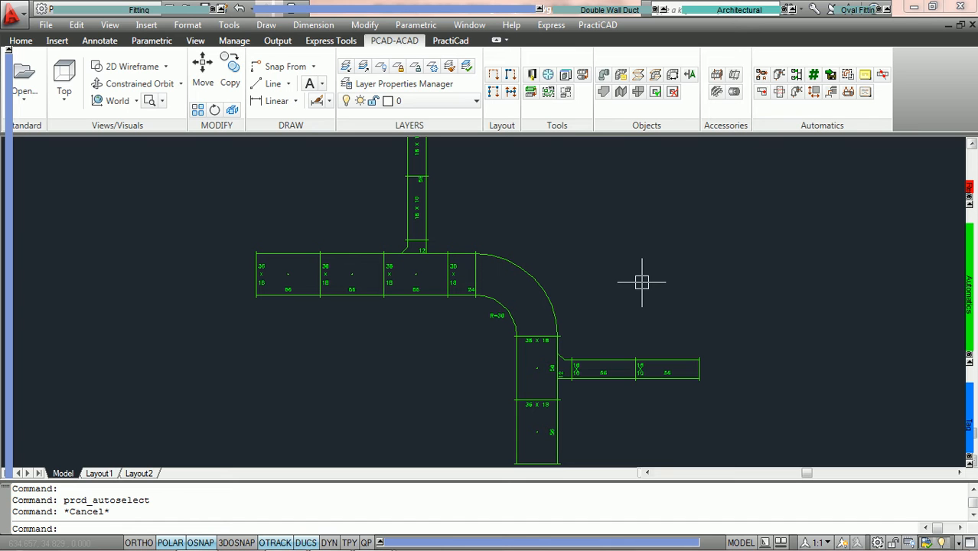
Window-select the central part of the duct run, filter it to fittings without tags using Current Selection, and clear the selection.
left_click(617, 411)
left_click(347, 224)
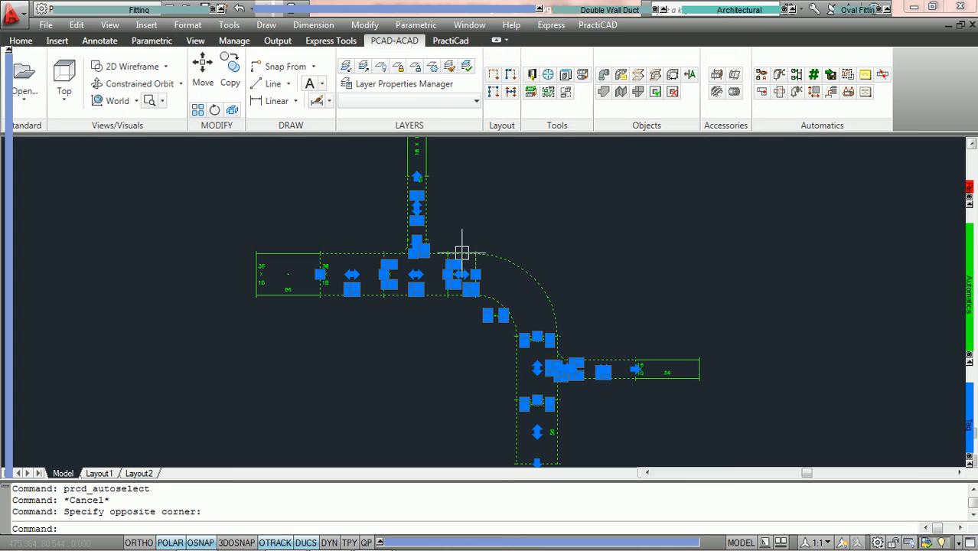
left_click(849, 74)
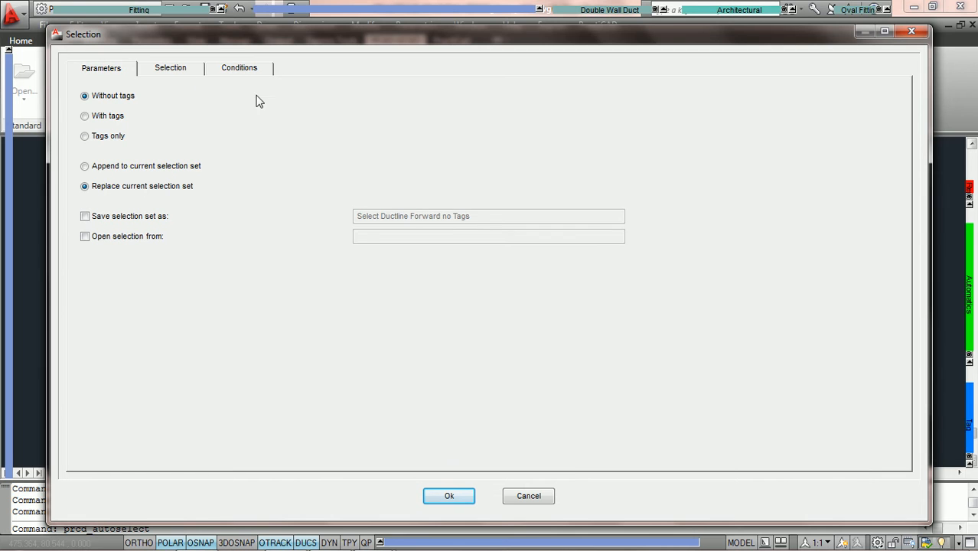
left_click(171, 69)
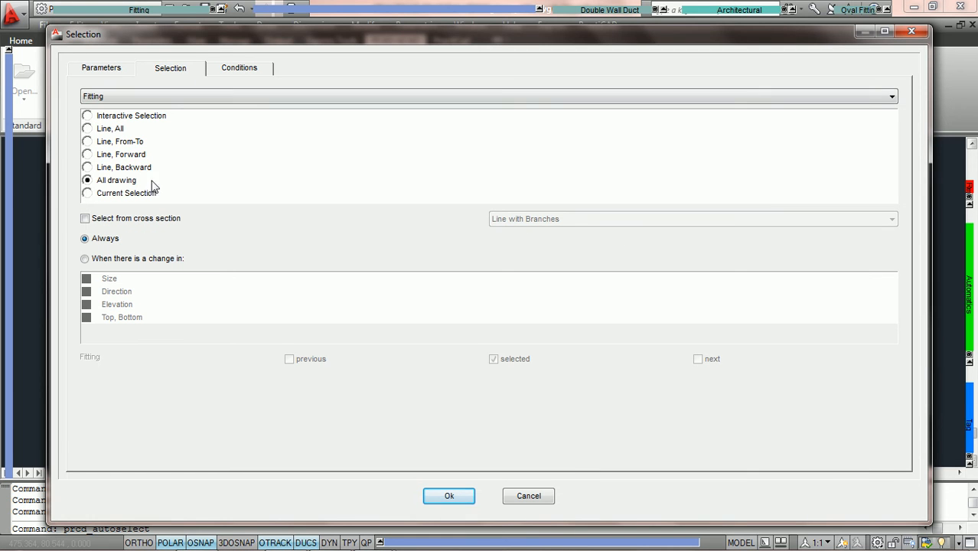
left_click(88, 196)
left_click(450, 496)
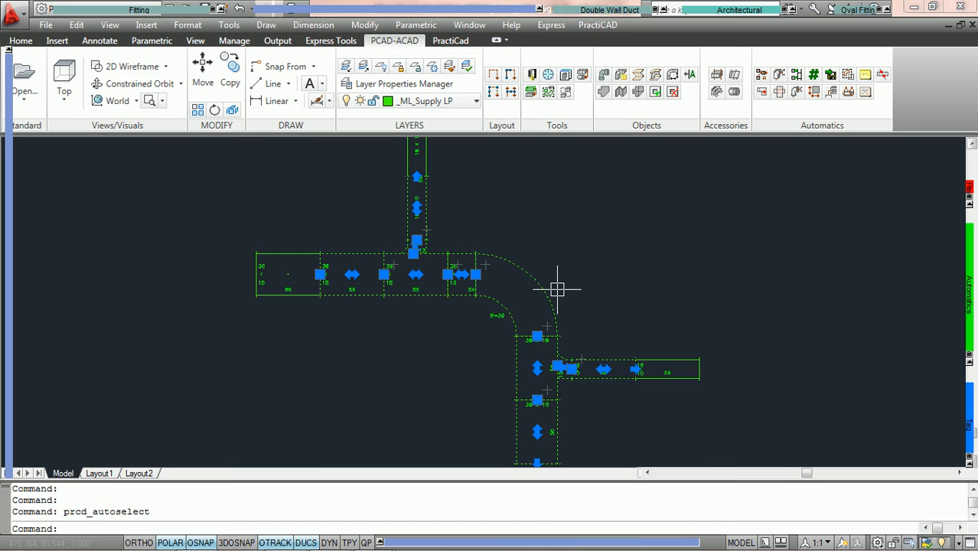
key("Escape")
Select the duct line forward of the first straight piece of the horizontal main duct using Line, Forward with Line with Branches, and clear the selection.
key("Return")
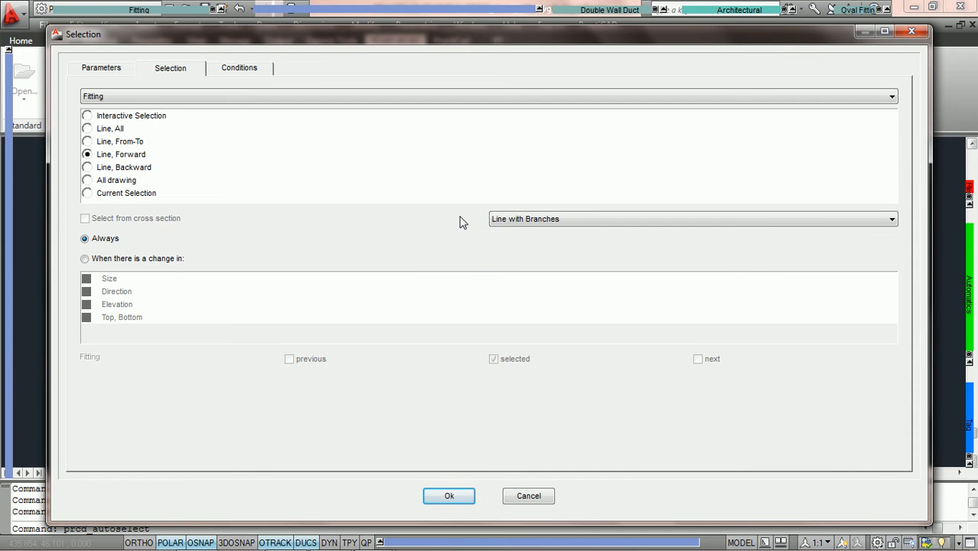
left_click(609, 221)
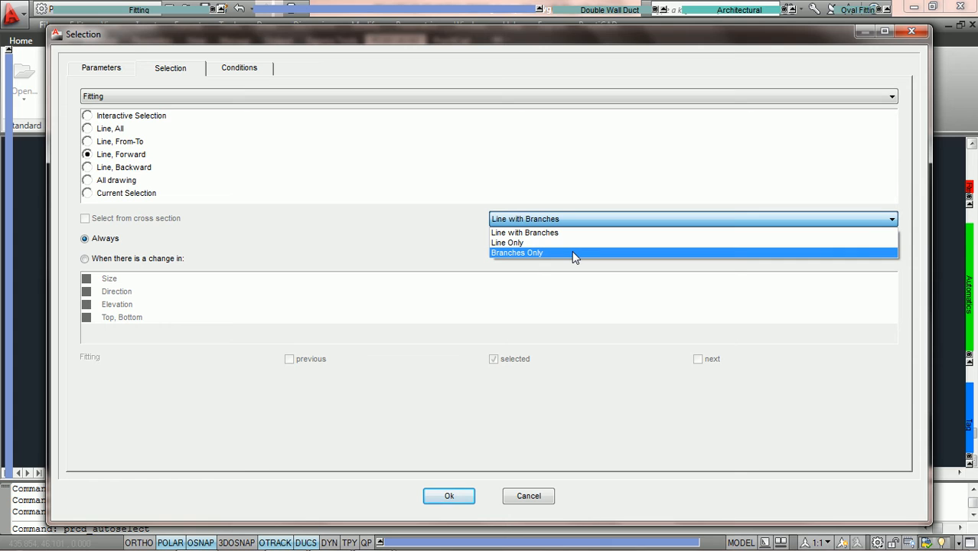
left_click(585, 219)
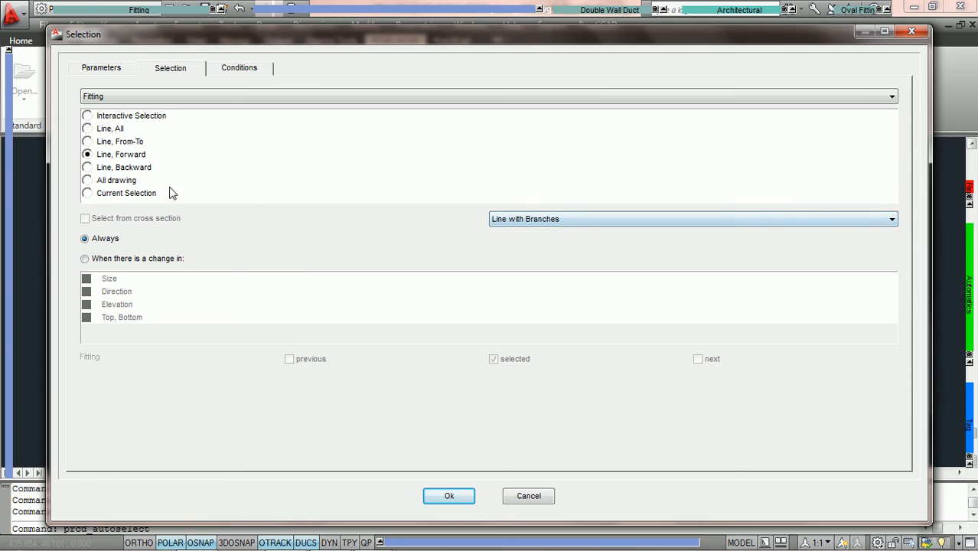
left_click(88, 195)
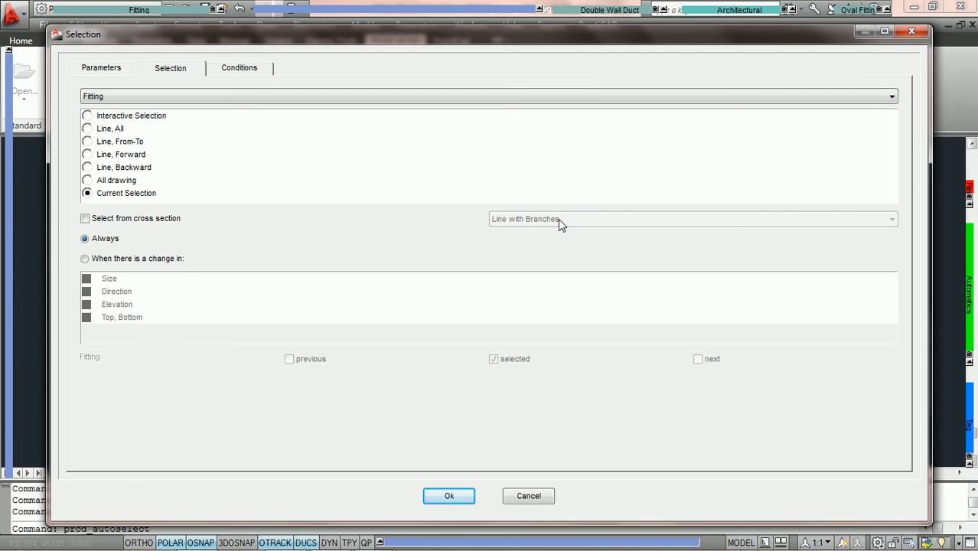
left_click(88, 155)
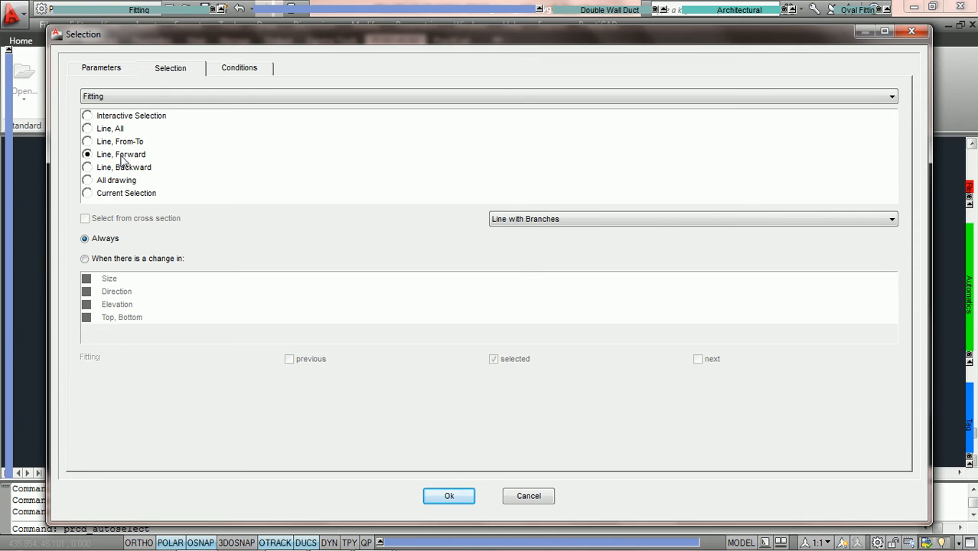
left_click(650, 218)
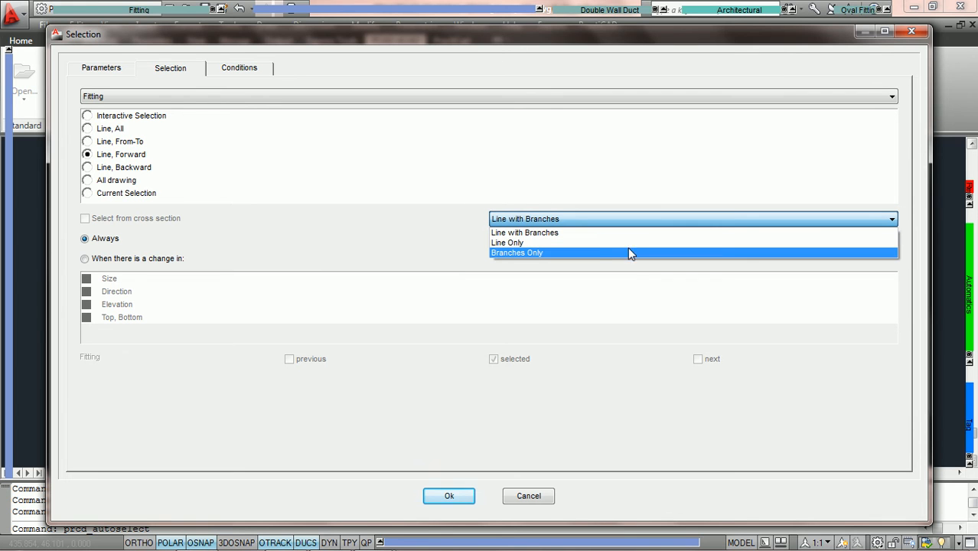
left_click(542, 234)
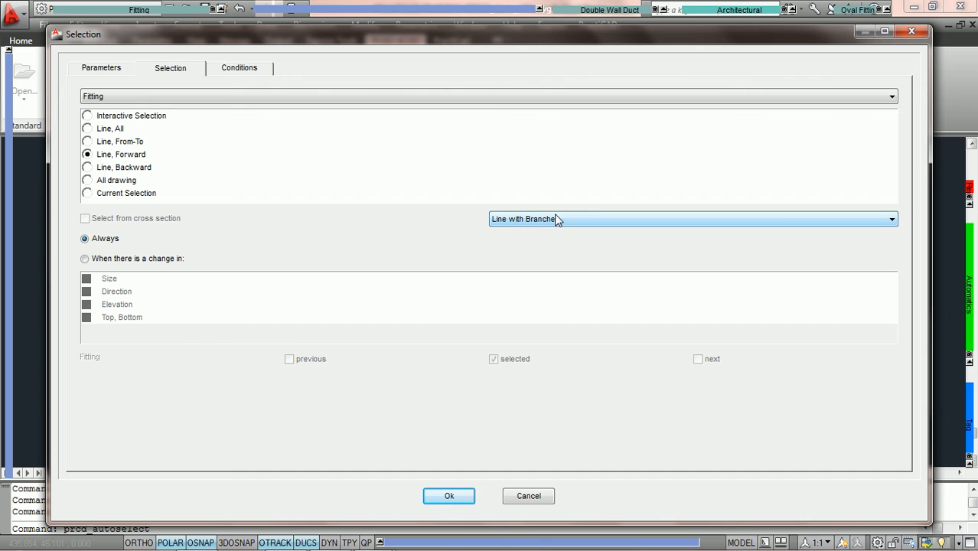
left_click(449, 497)
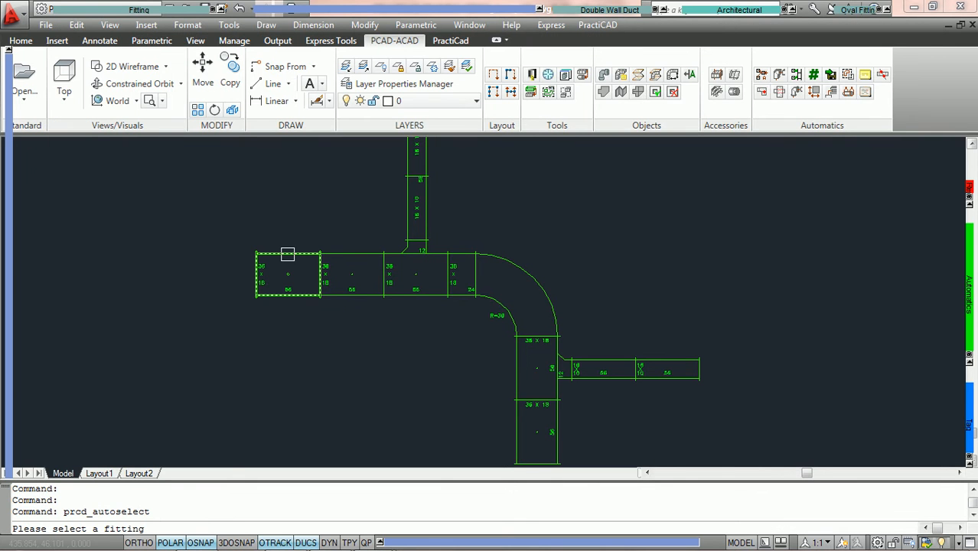
left_click(288, 253)
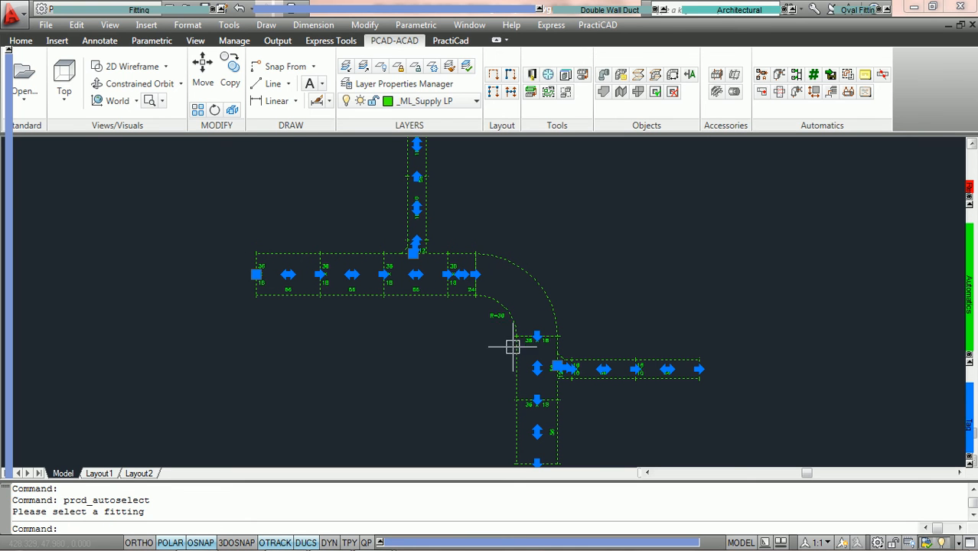
key("Escape")
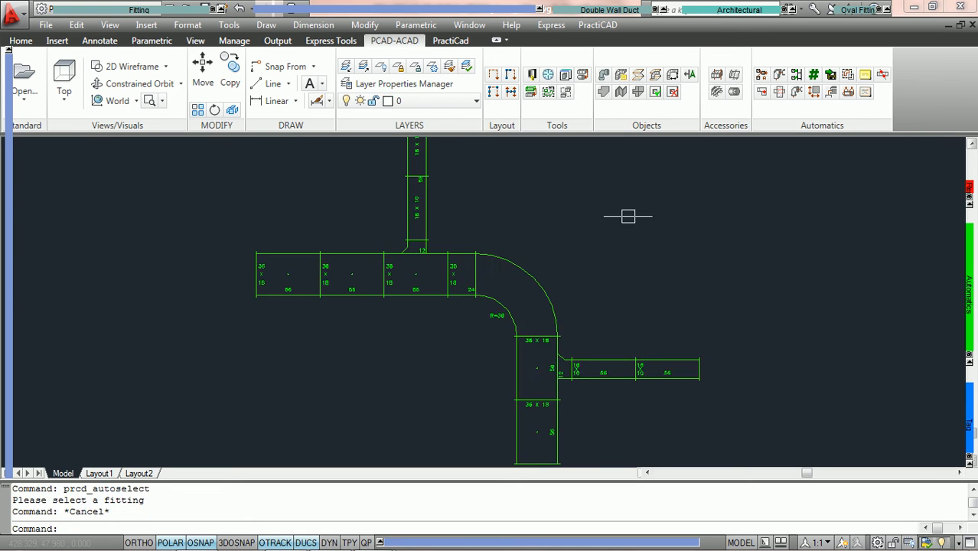
Select only the main line forward of the first straight piece using Line, Forward with Line Only, and clear the selection.
left_click(848, 75)
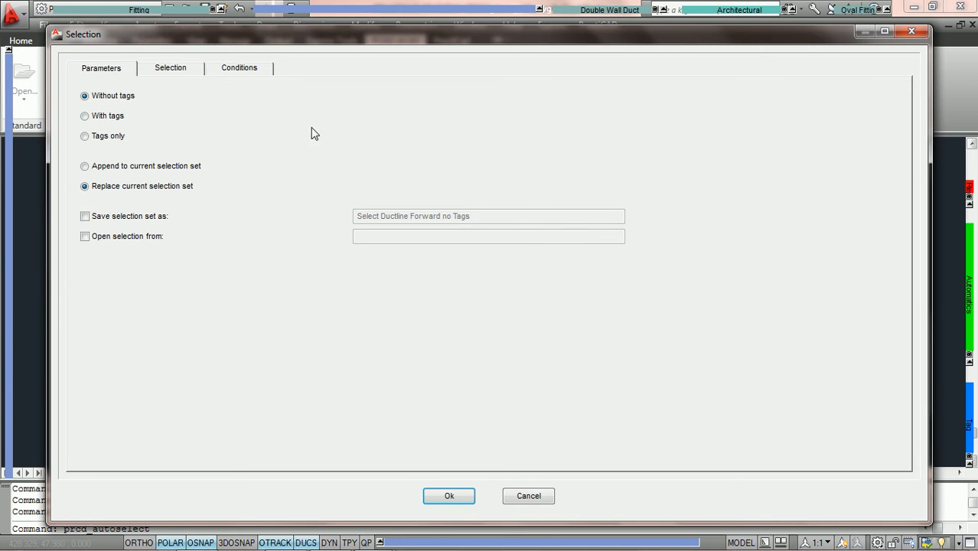
left_click(178, 70)
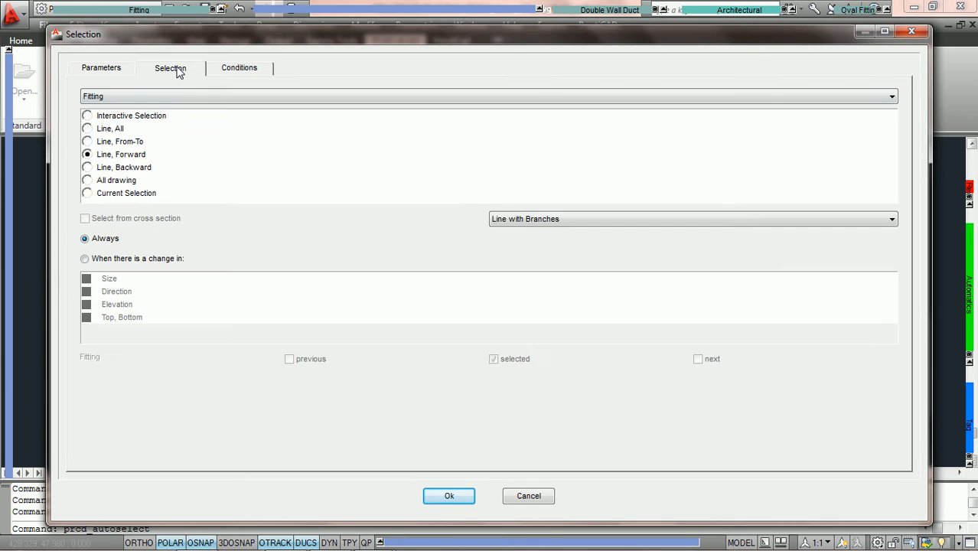
left_click(566, 219)
left_click(534, 242)
left_click(449, 497)
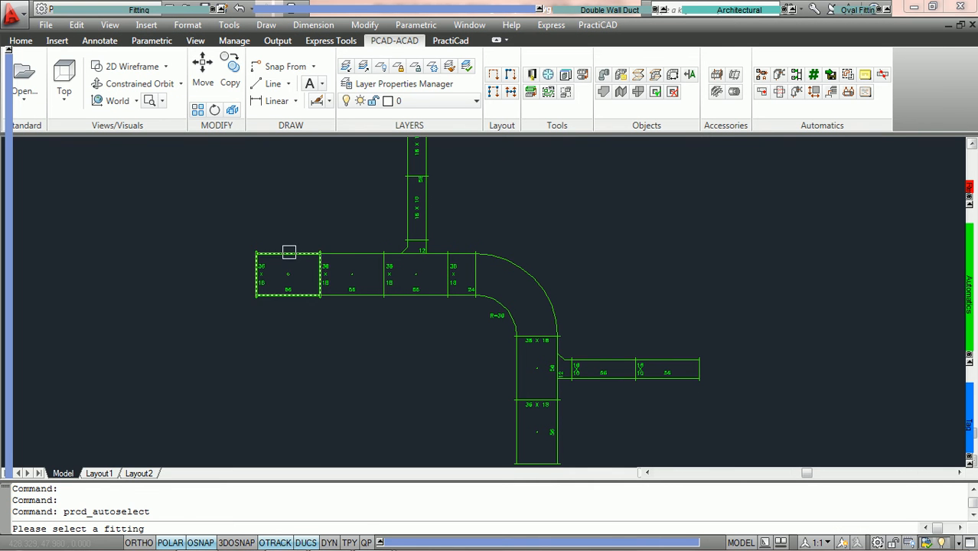
left_click(289, 251)
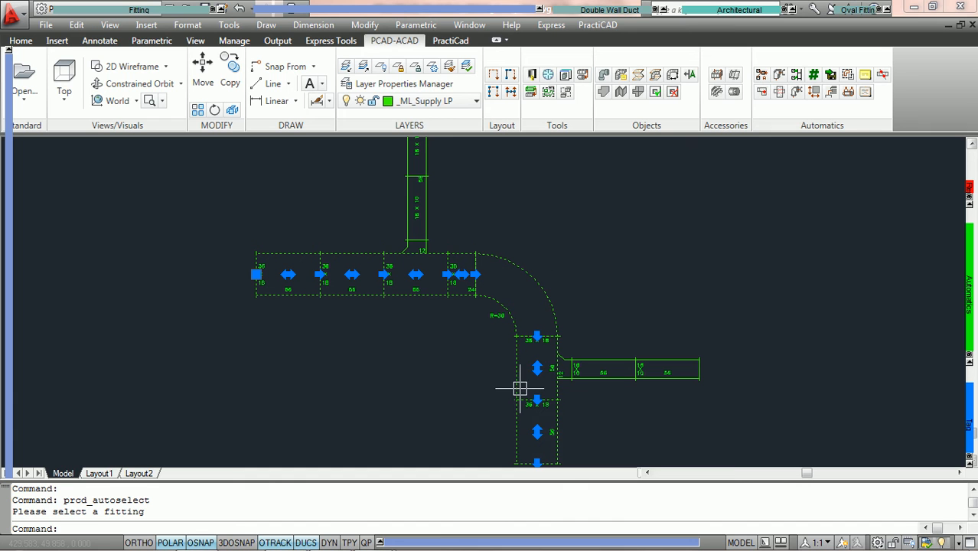
key("Escape")
Select only the branches forward of the first straight piece using Line, Forward with Branches Only, and clear the selection.
left_click(848, 75)
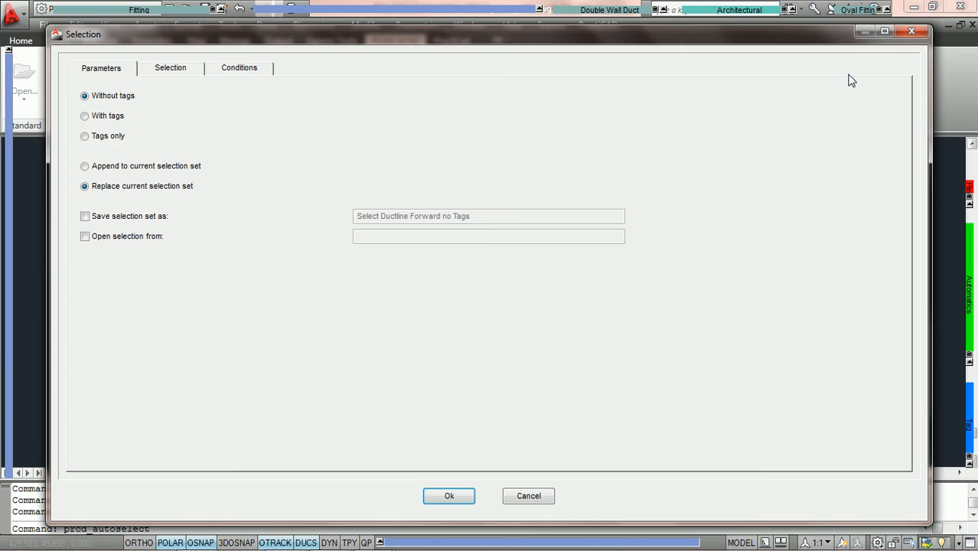
left_click(174, 70)
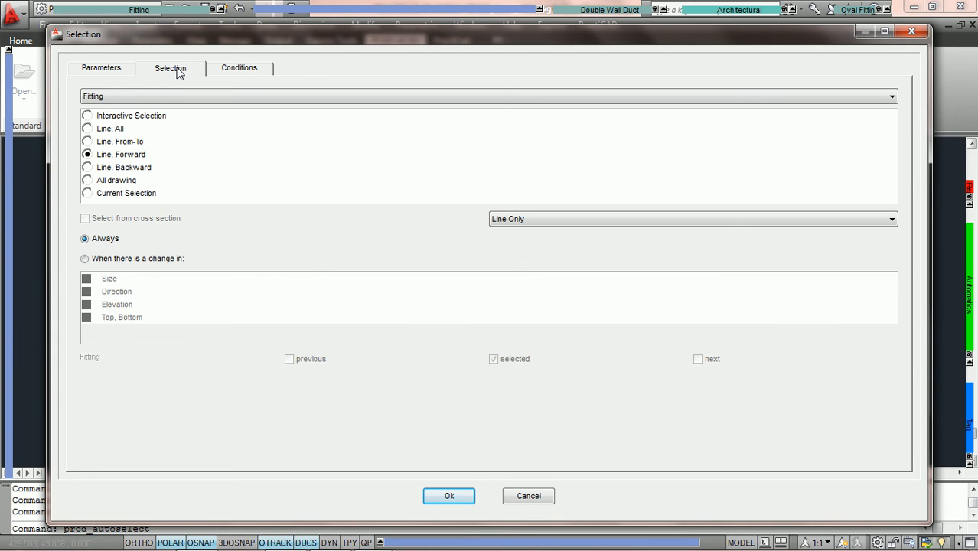
left_click(571, 221)
left_click(541, 253)
left_click(449, 496)
left_click(292, 254)
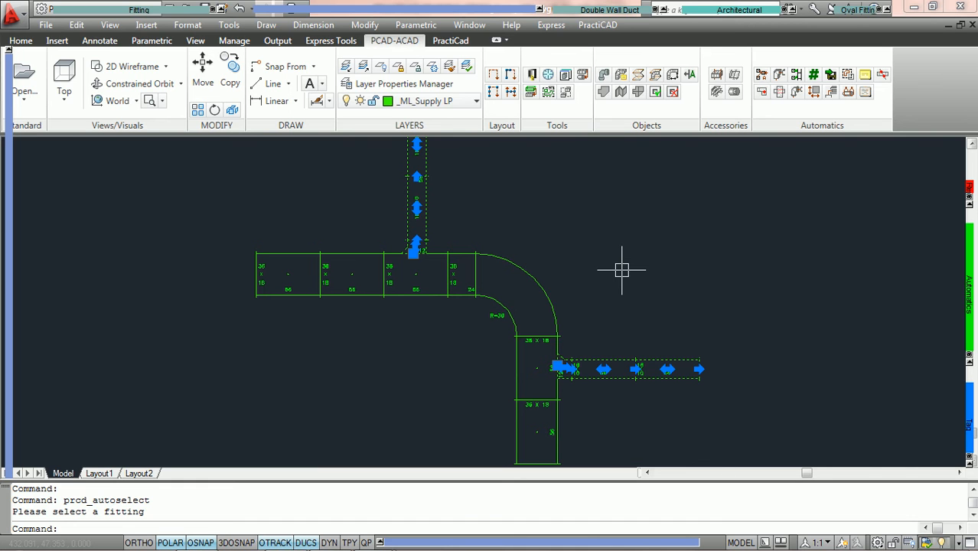
key("Escape")
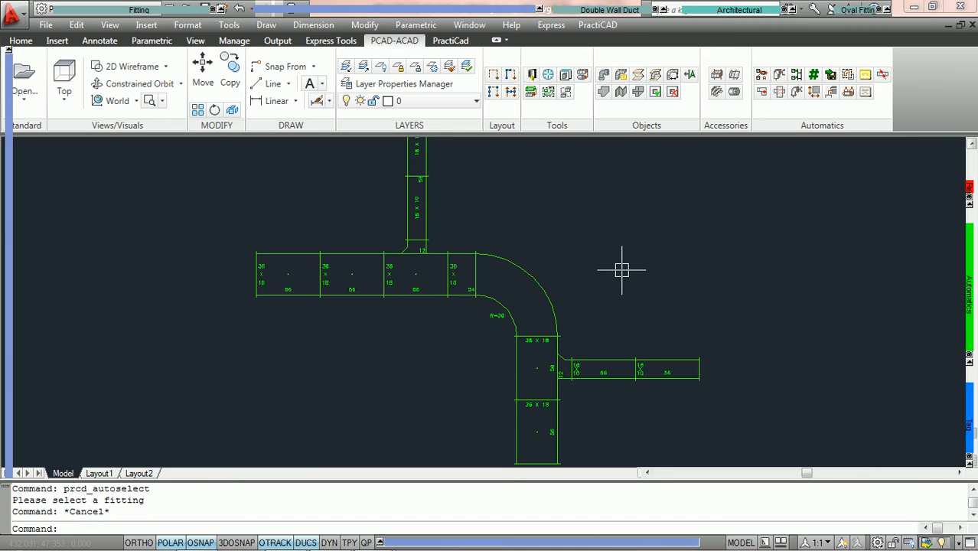
Accept the automatic selection settings in Current Selection mode, and select the A-A cross section of the duct line.
key("Return")
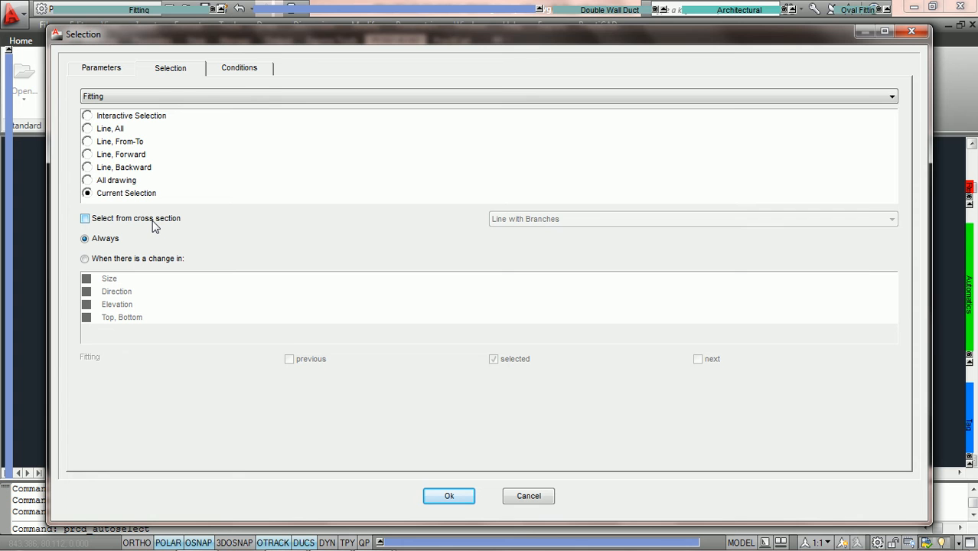
left_click(451, 496)
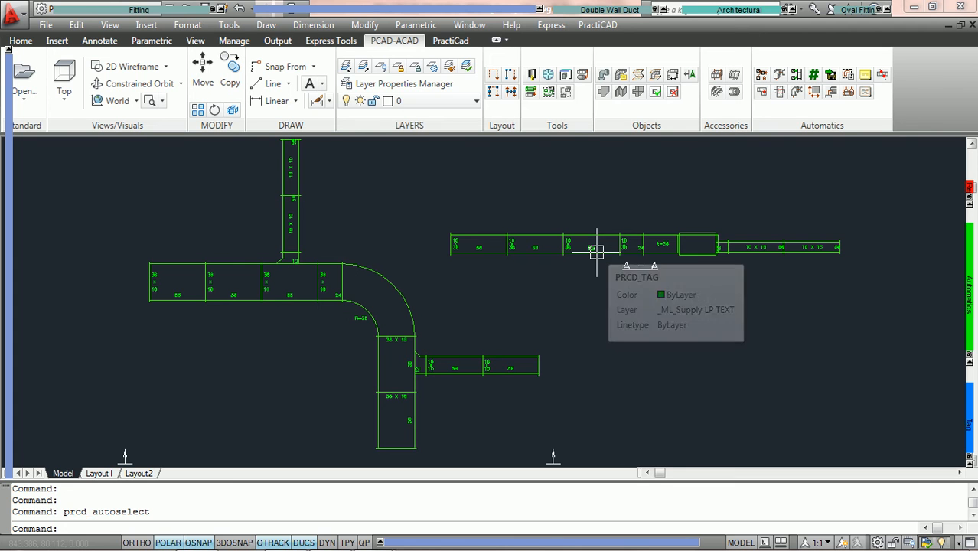
left_click(603, 226)
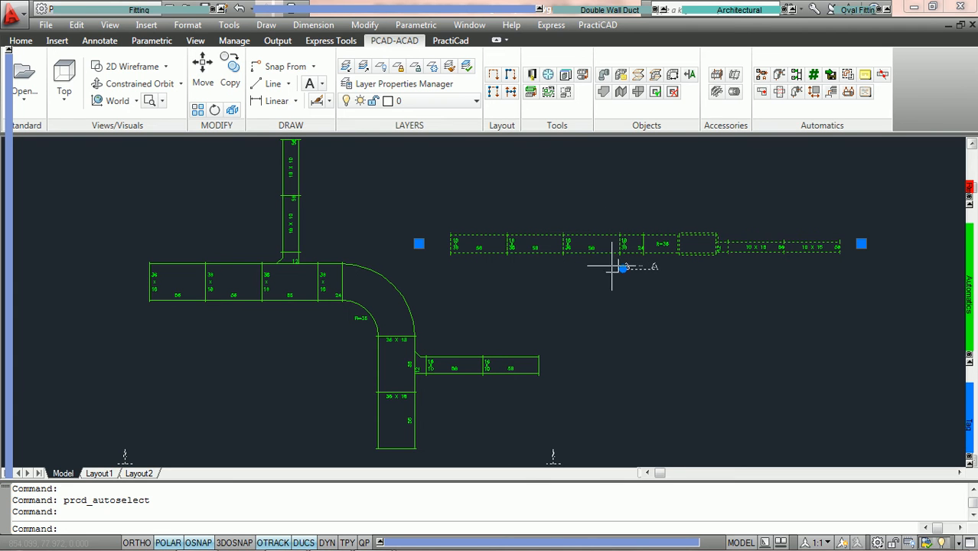
scroll(668, 278, "up", 2)
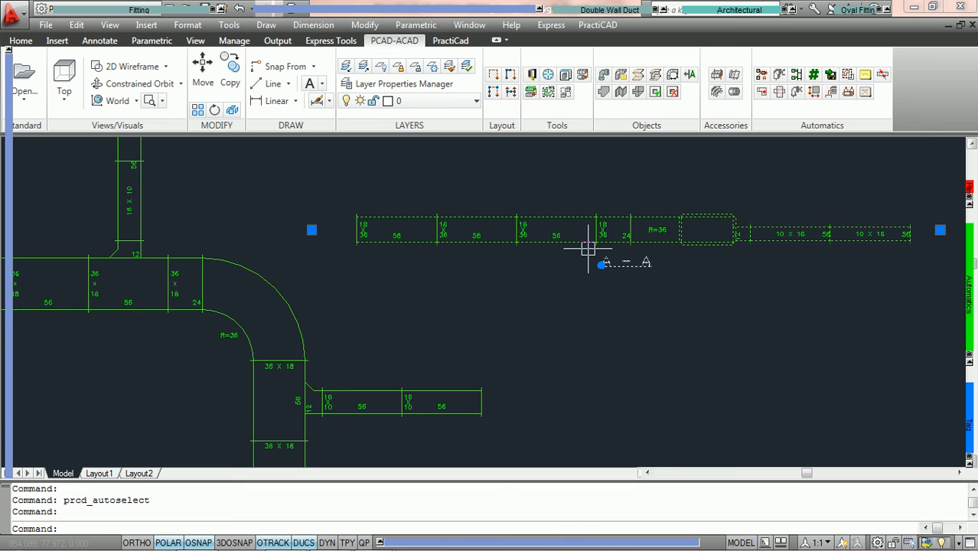
scroll(588, 249, "down", 2)
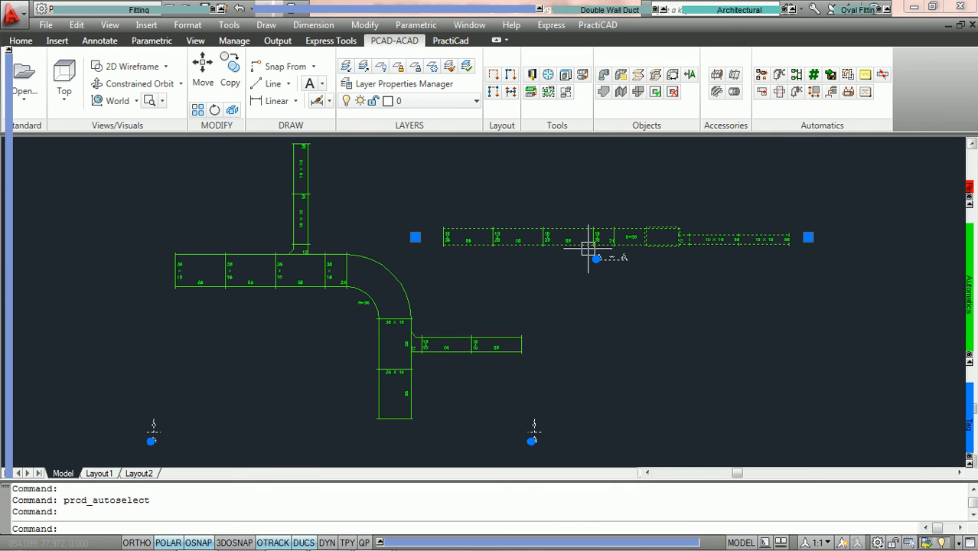
Enable Select from cross section in Current Selection mode, select the plan-view fittings belonging to the A-A cross section, and clear the selection.
left_click(848, 74)
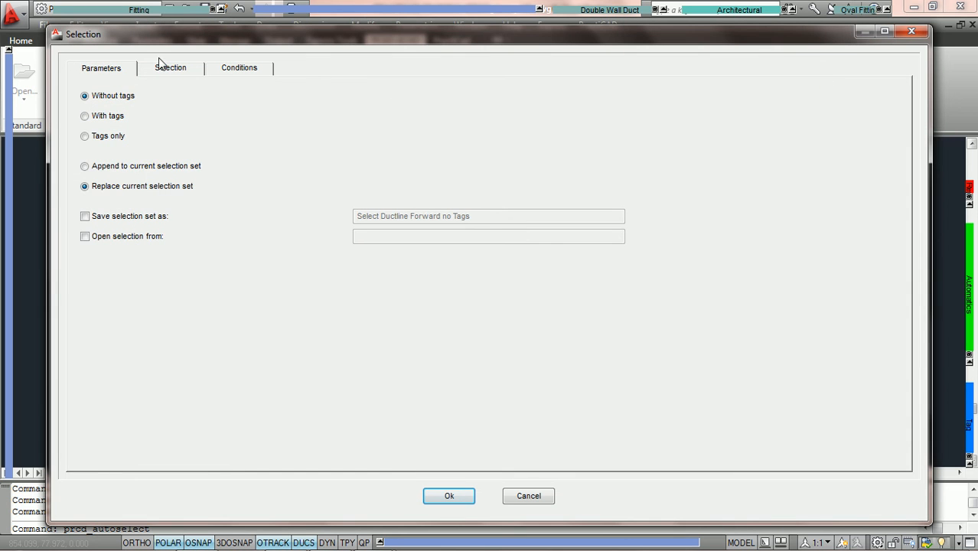
left_click(162, 71)
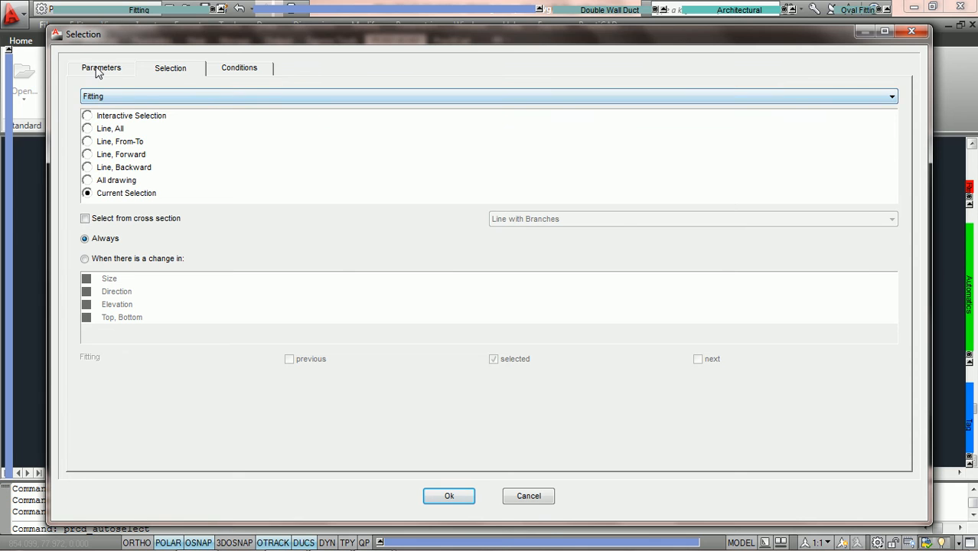
left_click(97, 69)
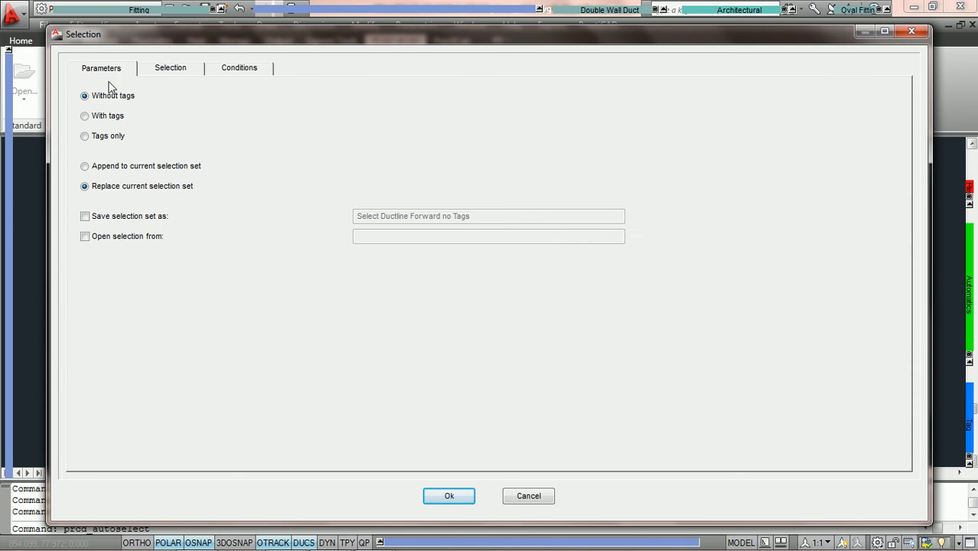
left_click(154, 69)
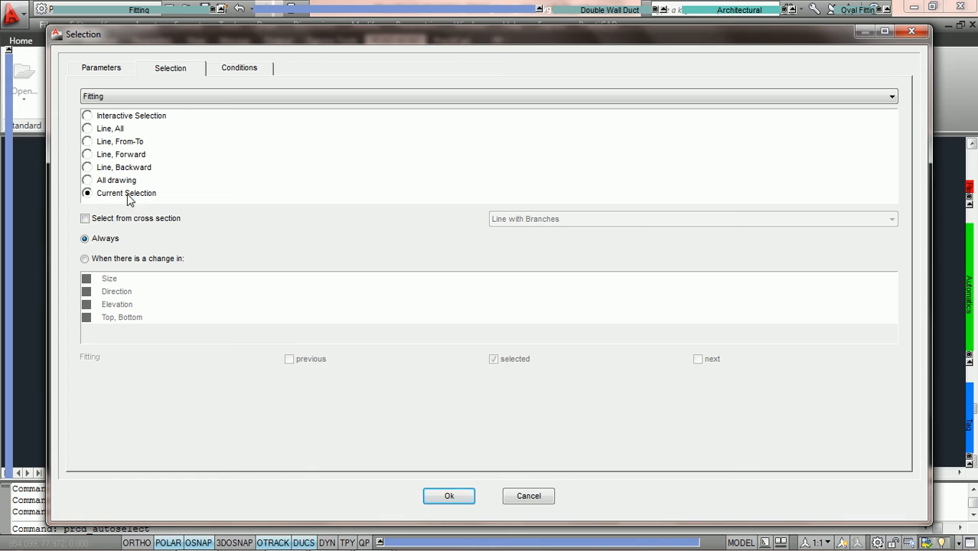
left_click(85, 219)
left_click(454, 502)
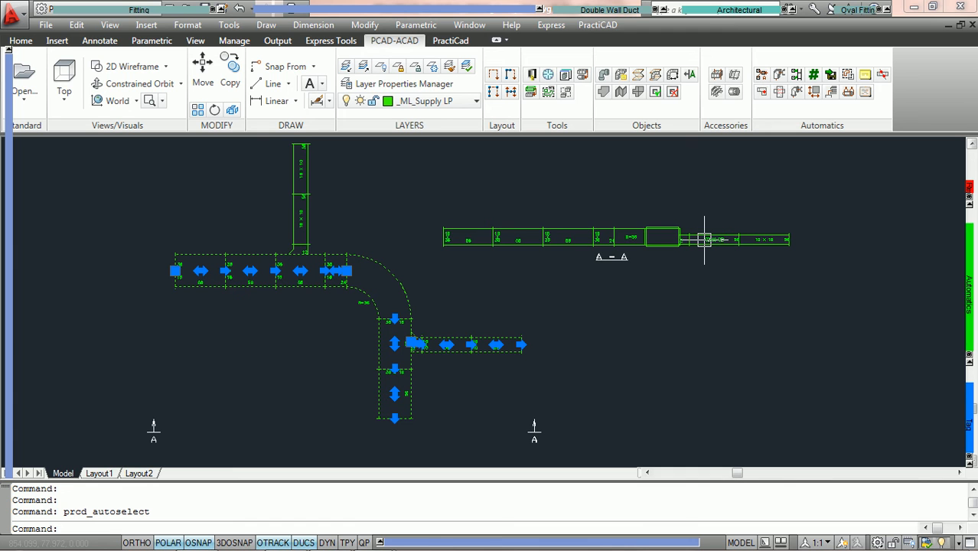
left_click(605, 260)
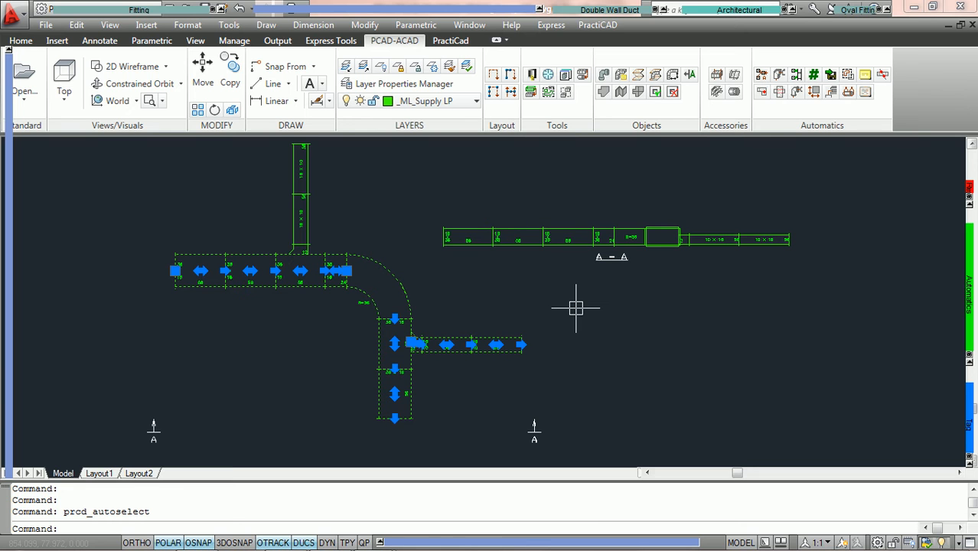
key("Escape")
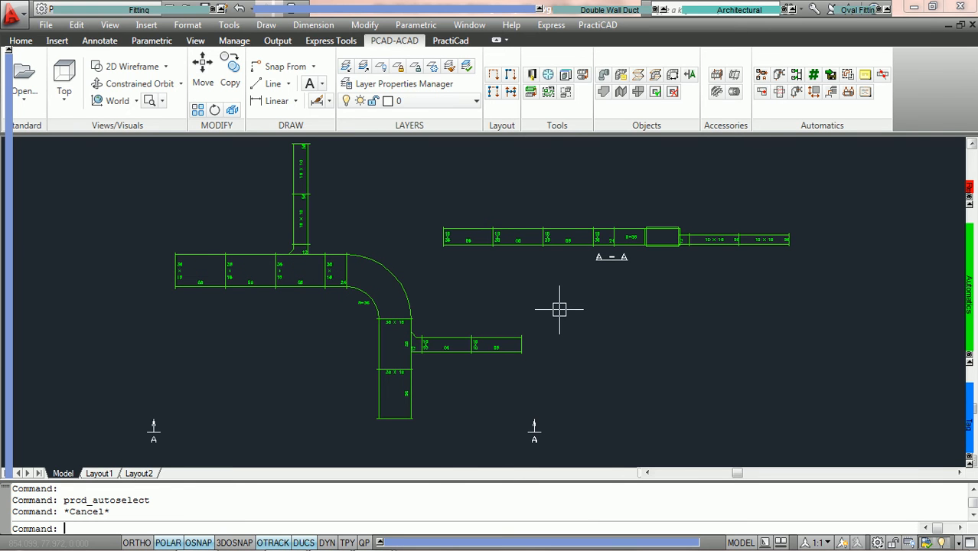
Select the fittings with a change in size forward of the first straight duct, using Line, Forward with Line with Branches.
key("Return")
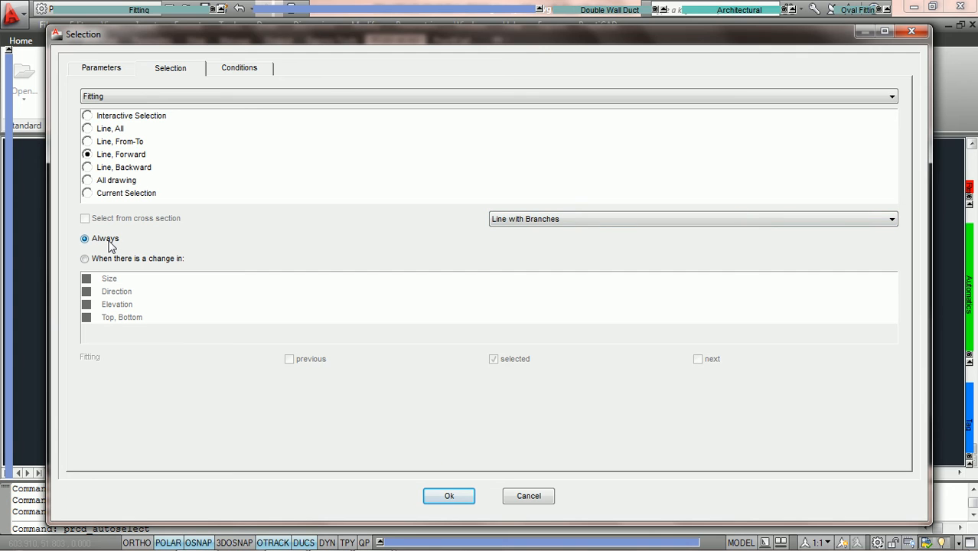
left_click(85, 260)
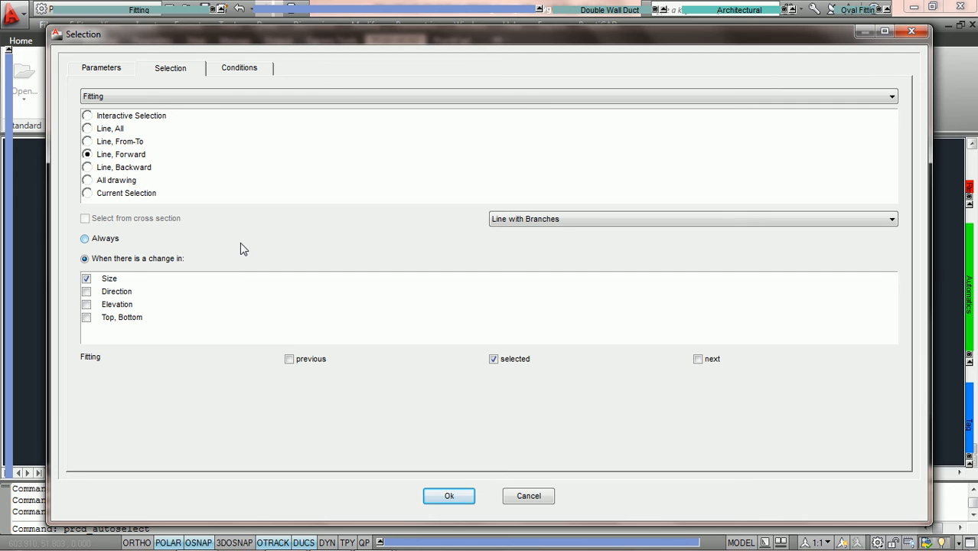
left_click(86, 279)
left_click(87, 280)
left_click(455, 496)
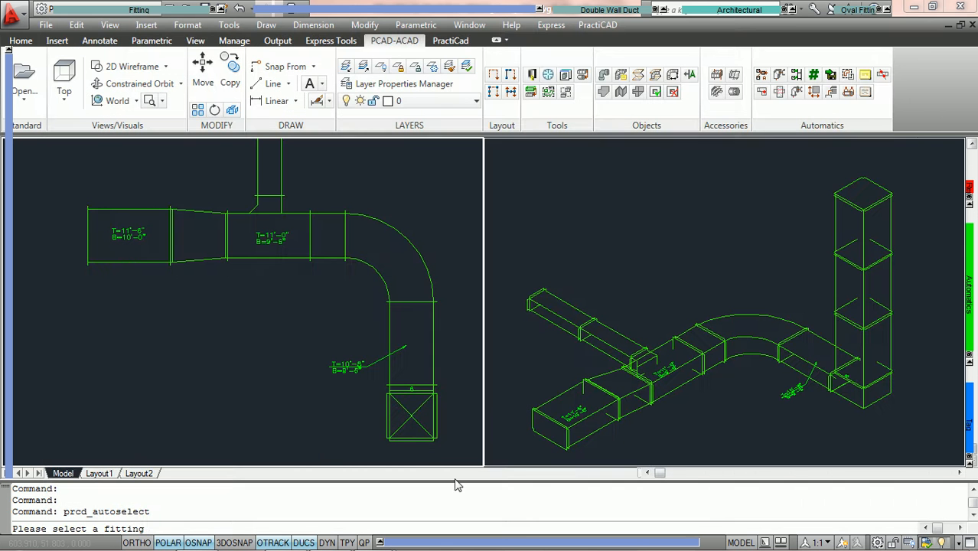
left_click(126, 261)
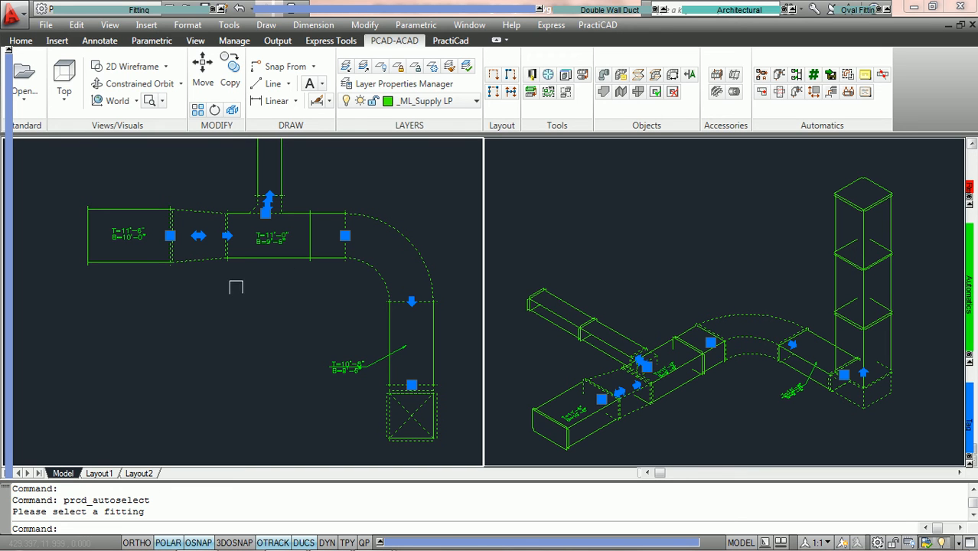
mouse_move(205, 264)
left_click(287, 202)
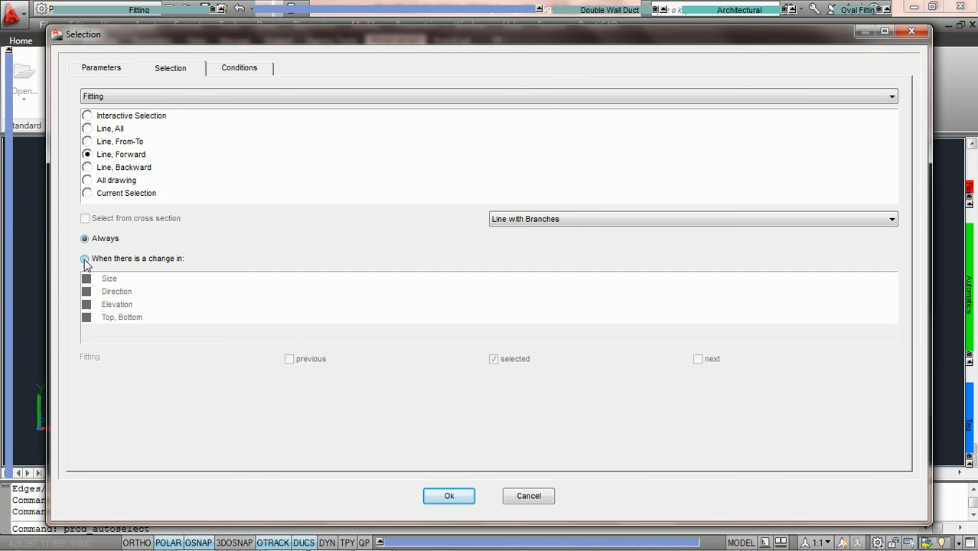
Repeat the Line, Forward selection of size-changing fittings from the duct tagged T=11'-6", and clear the selection.
left_click(85, 260)
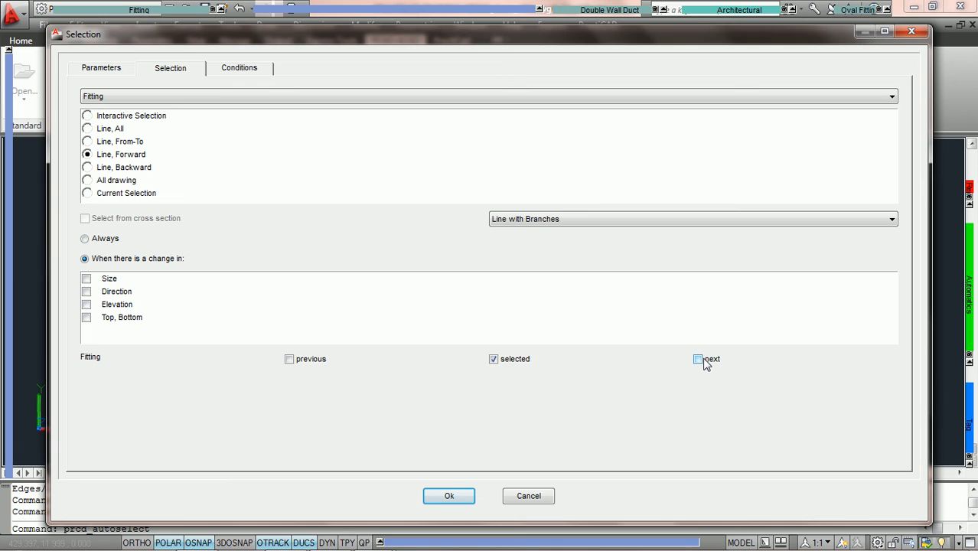
left_click(88, 280)
left_click(449, 496)
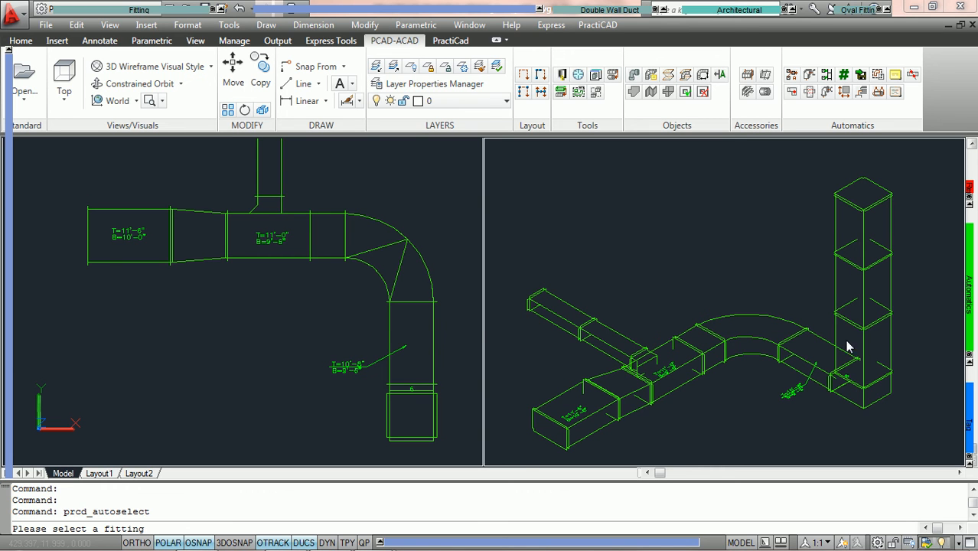
left_click(131, 262)
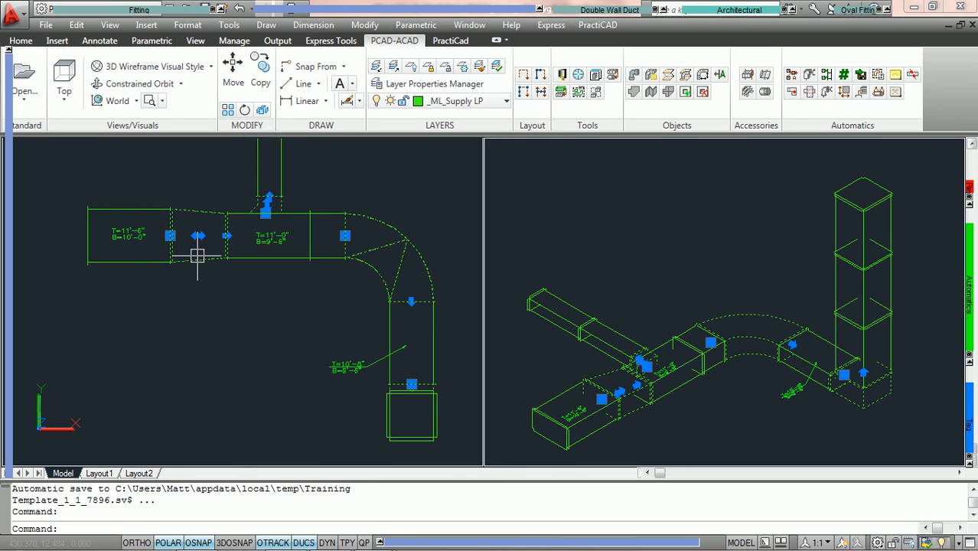
mouse_move(206, 261)
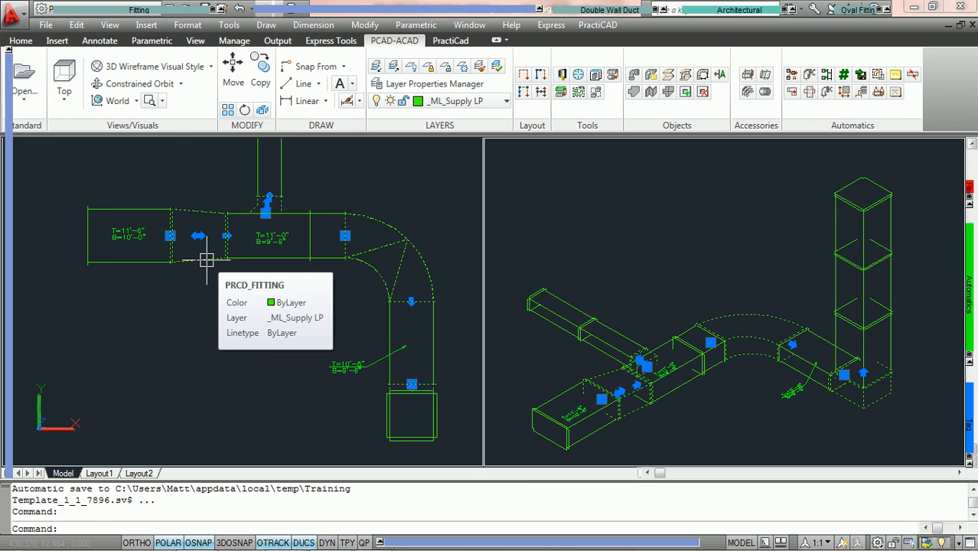
key("Escape")
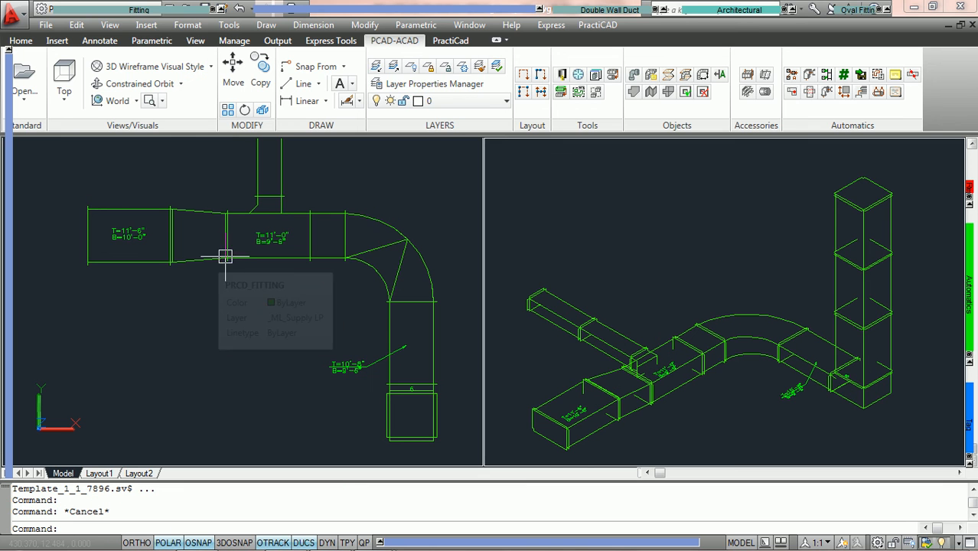
Select only the fittings with a change in direction forward of the first straight duct, and clear the selection.
left_click(878, 76)
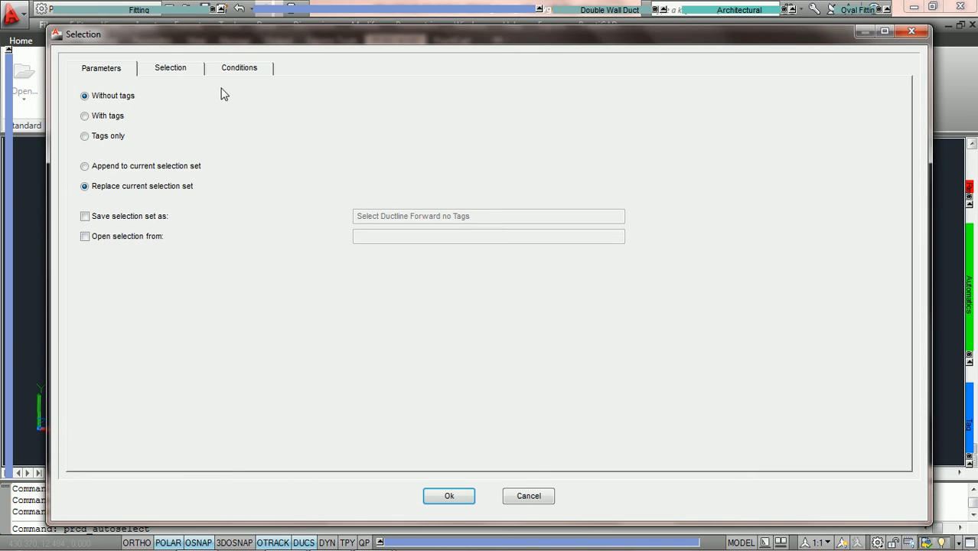
left_click(155, 71)
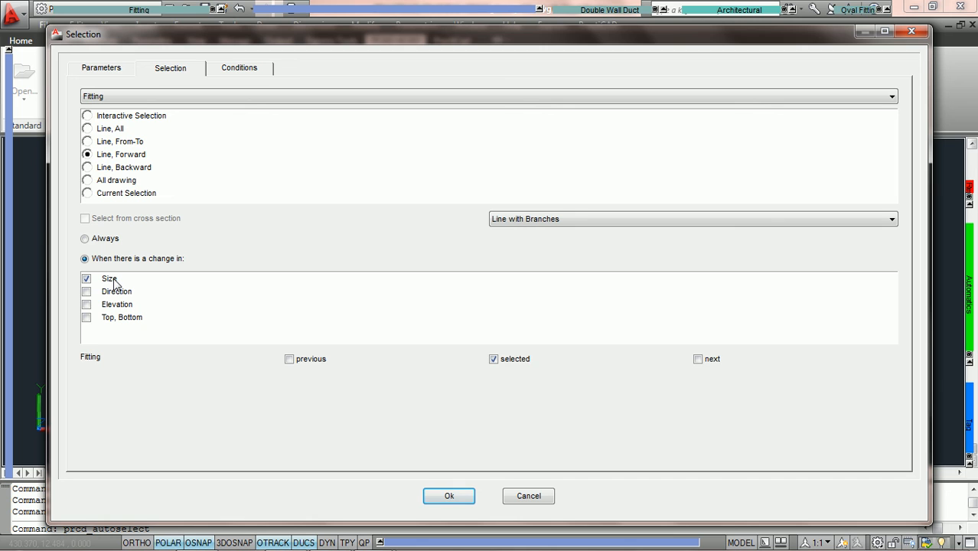
left_click(87, 280)
left_click(87, 292)
left_click(450, 496)
left_click(126, 252)
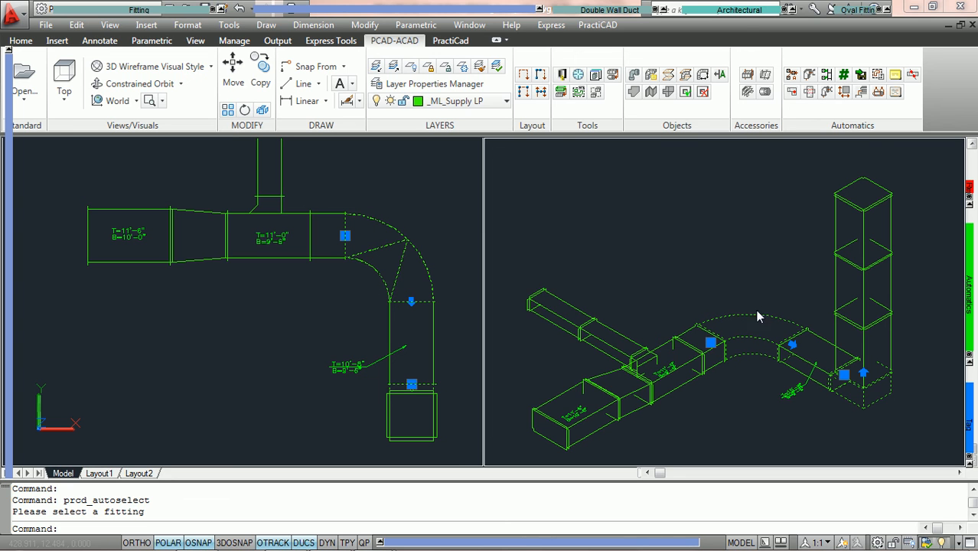
key("Escape")
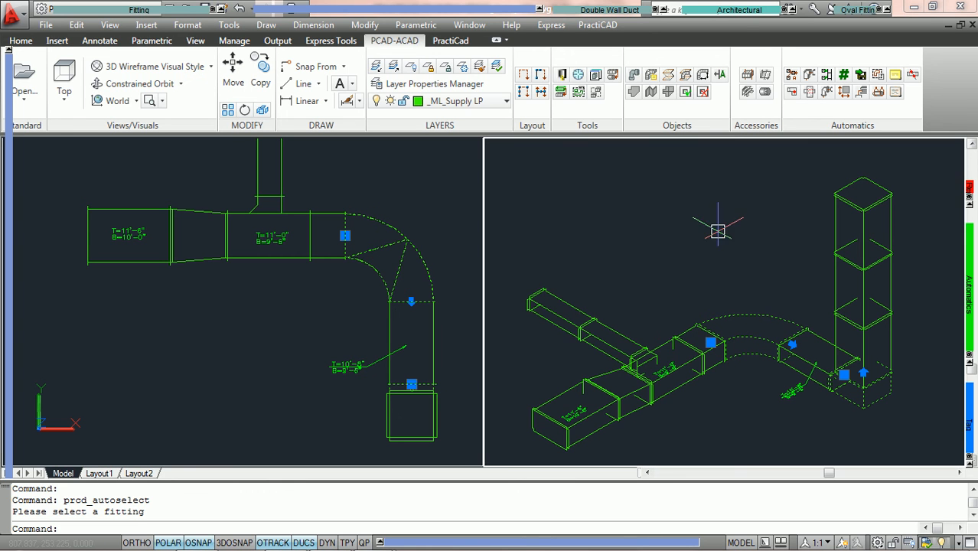
Select the previous and next fittings around each direction change forward of the first duct, excluding the fitting itself, and clear the selection.
left_click(878, 75)
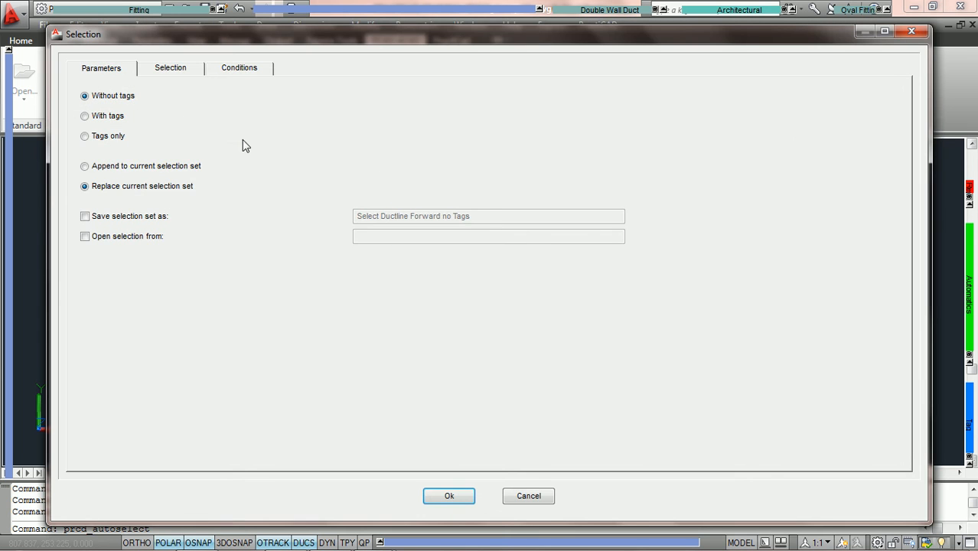
left_click(173, 69)
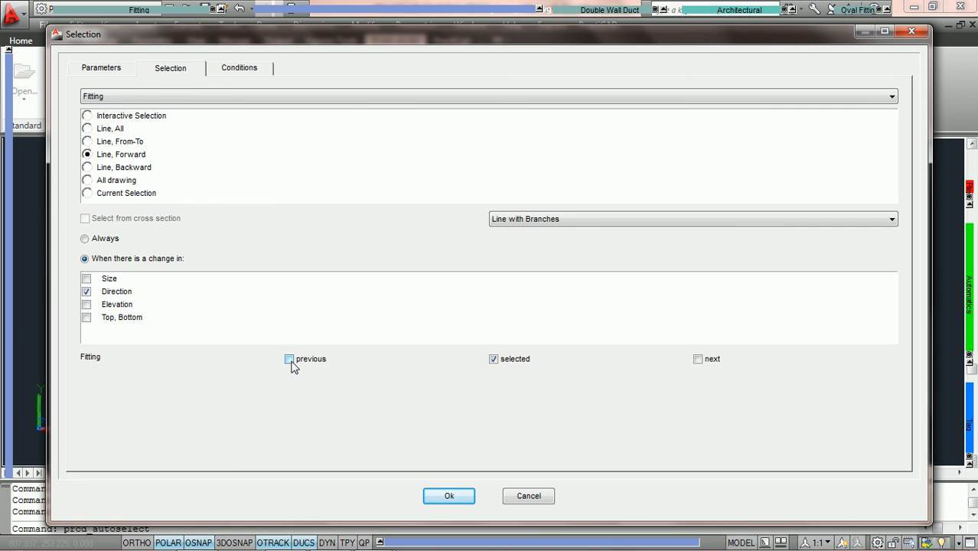
left_click(289, 360)
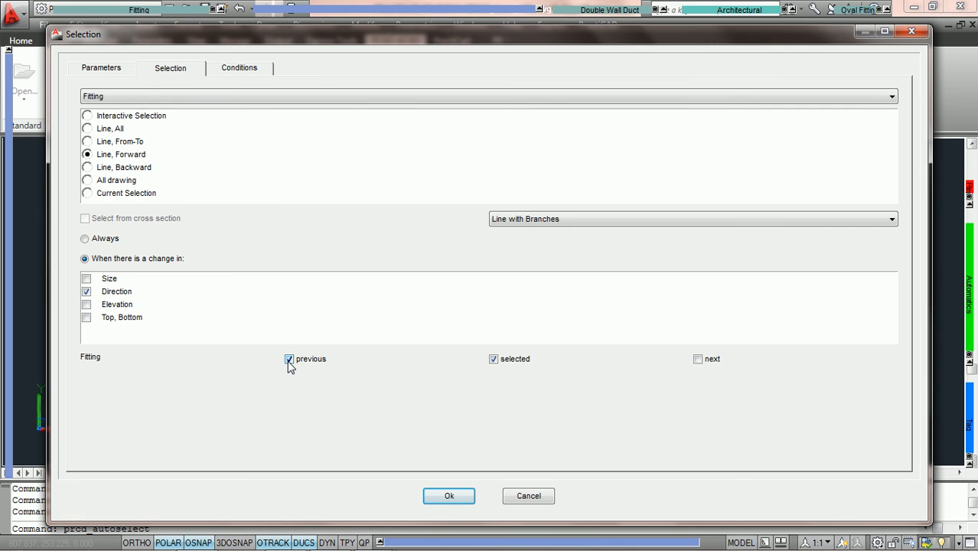
left_click(494, 360)
left_click(697, 360)
left_click(450, 496)
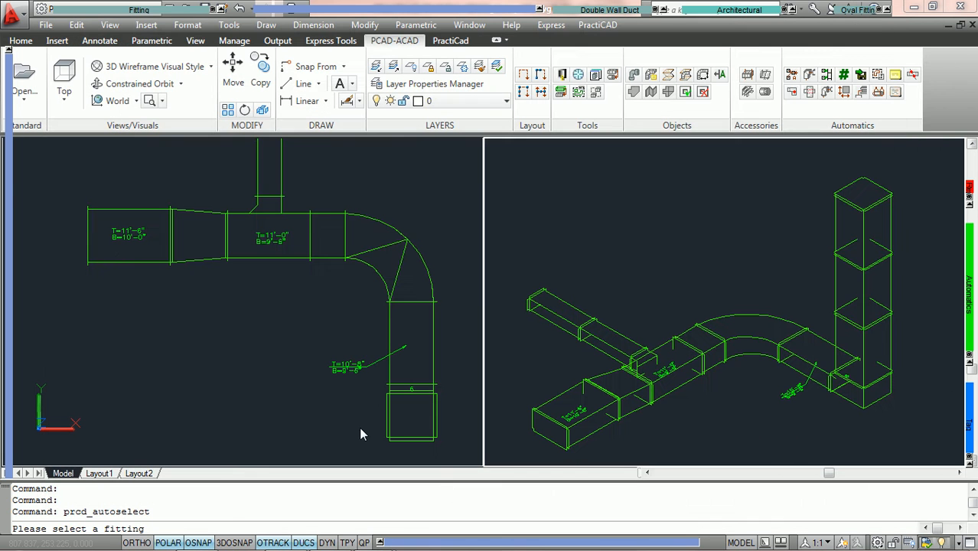
left_click(128, 261)
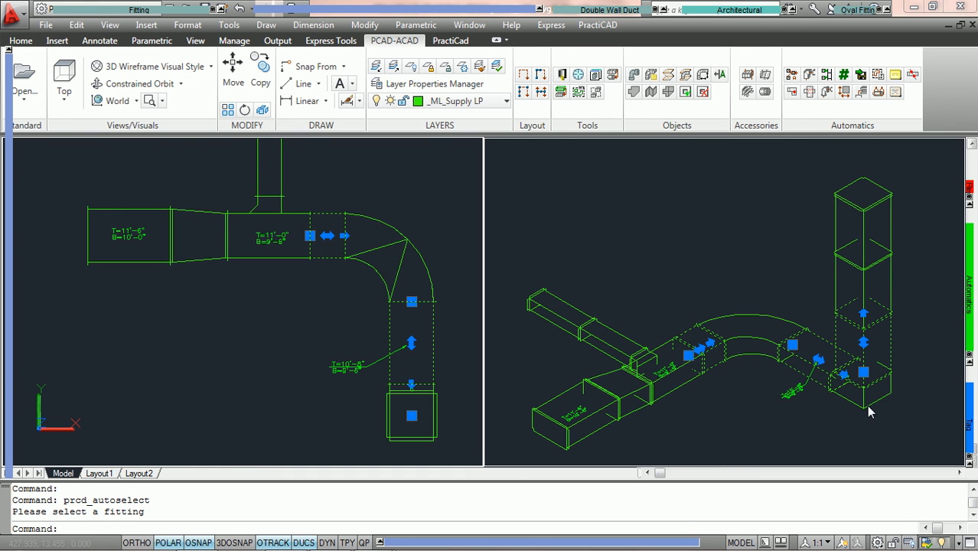
left_click(716, 274)
key("Escape")
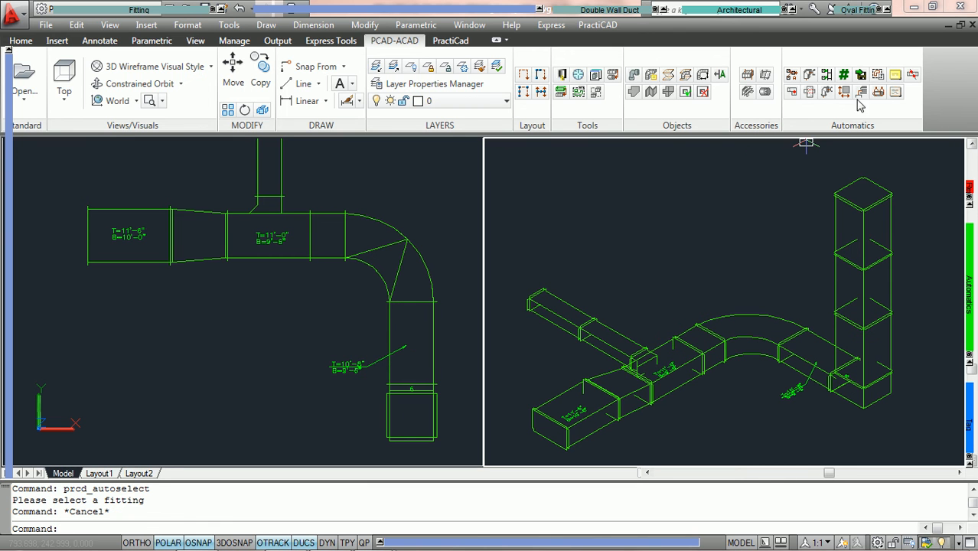
Select only the fittings with a change in elevation forward of the first straight duct, and inspect them along the duct line.
left_click(879, 77)
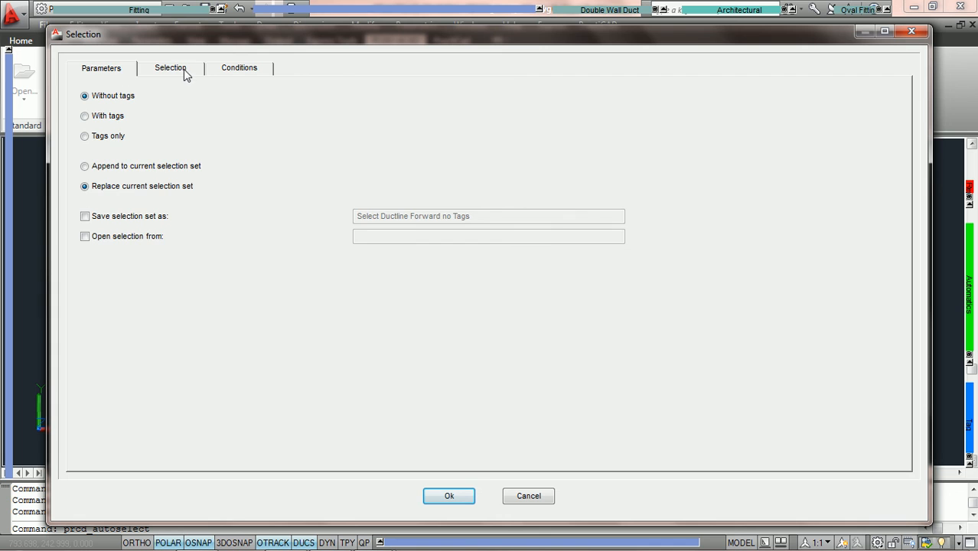
left_click(184, 72)
left_click(86, 292)
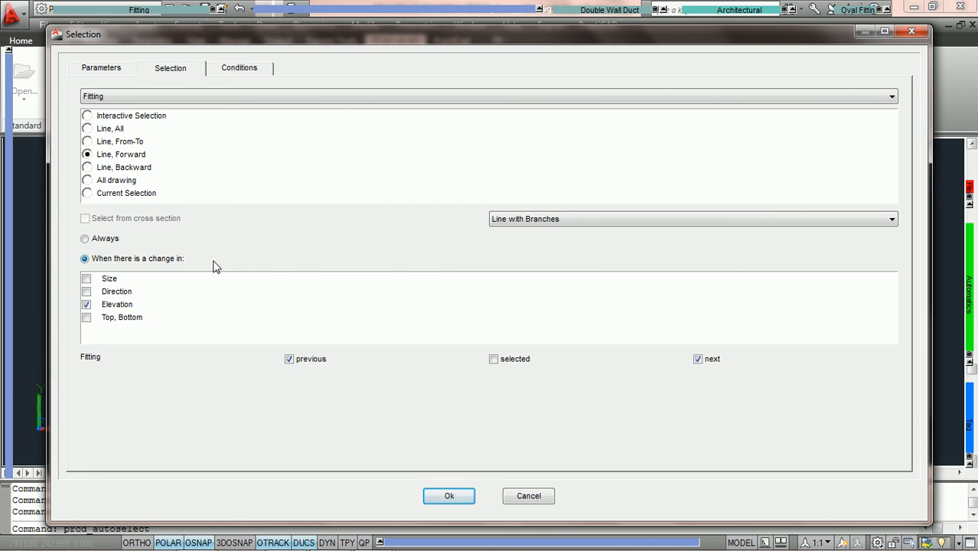
left_click(290, 359)
left_click(494, 359)
left_click(698, 359)
left_click(449, 496)
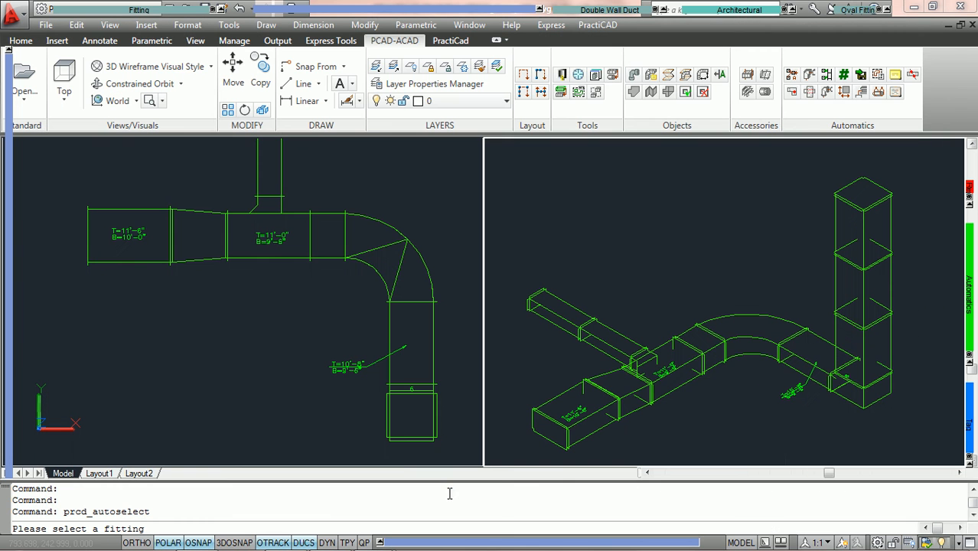
left_click(141, 265)
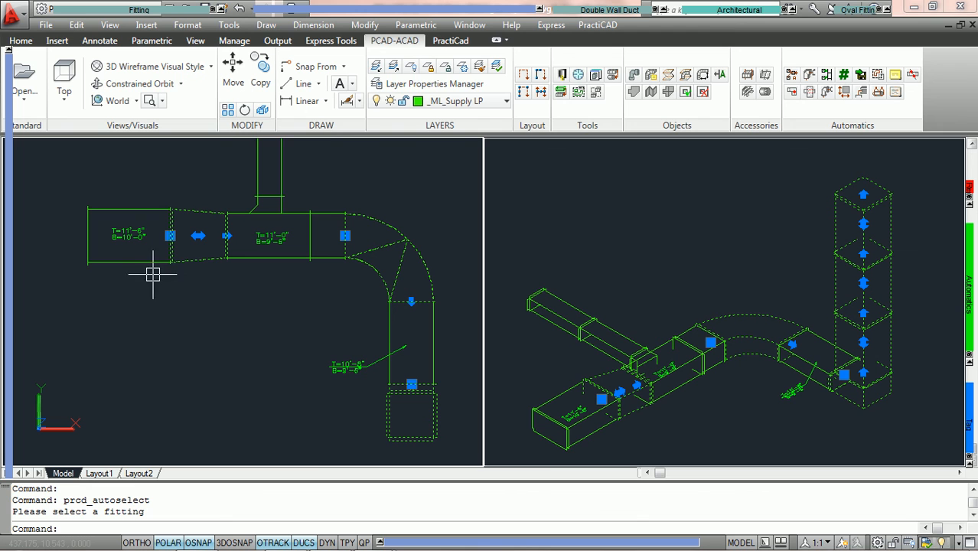
mouse_move(198, 261)
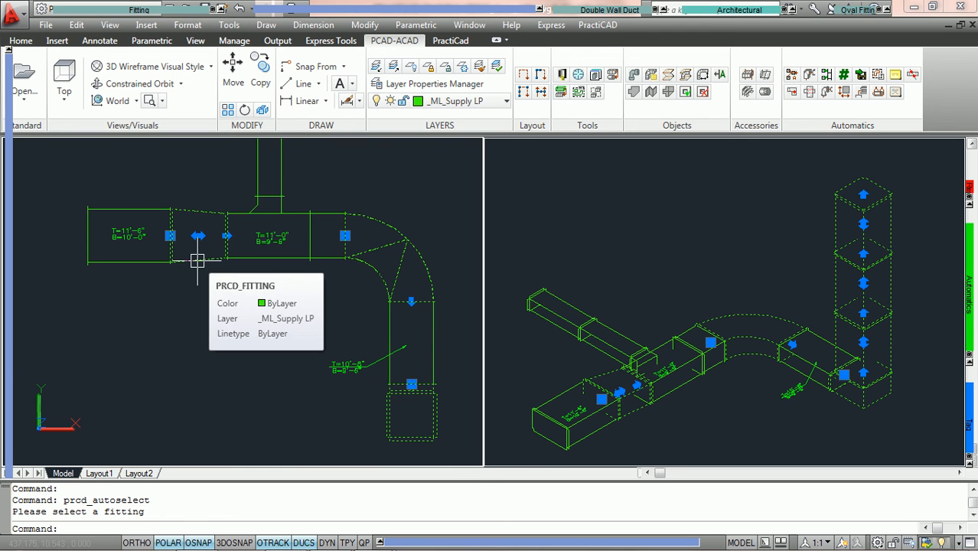
scroll(270, 251, "up", 2)
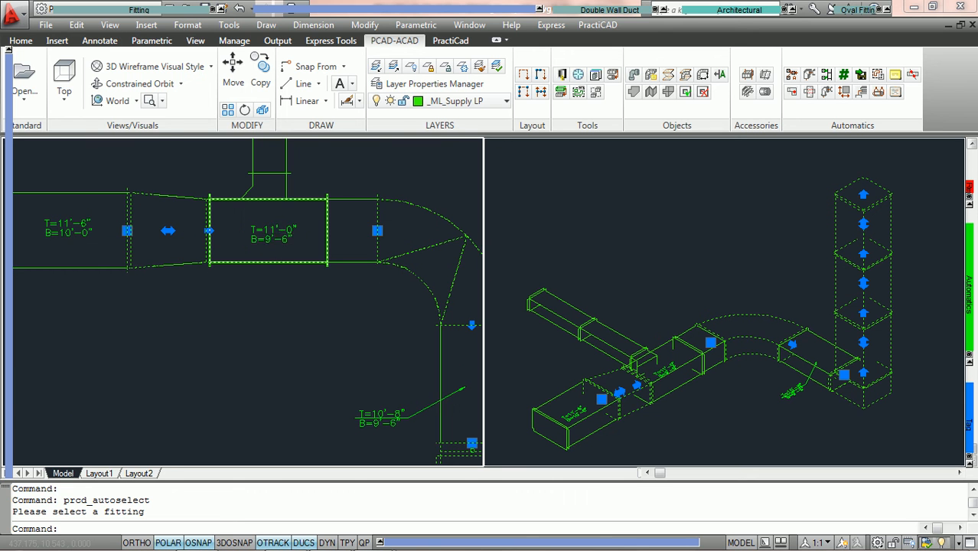
scroll(277, 240, "down", 2)
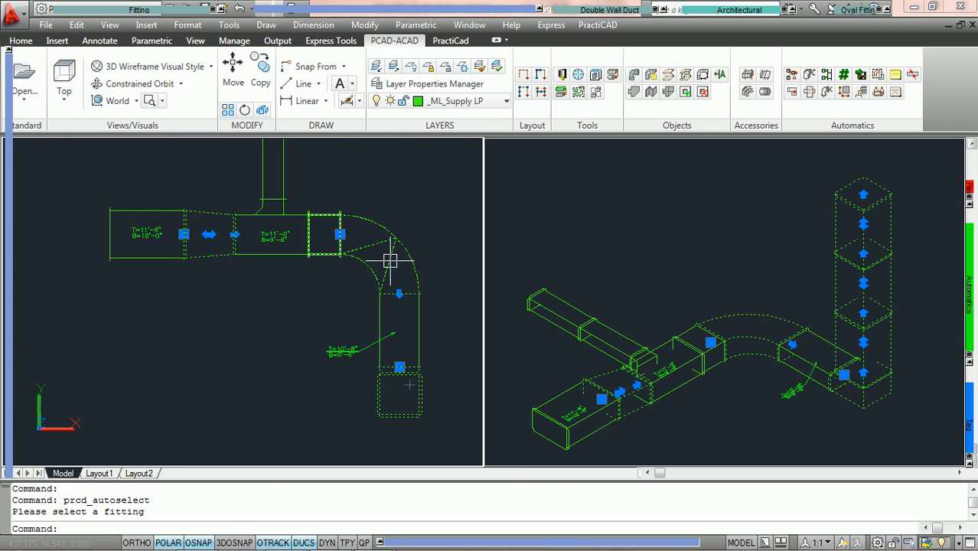
scroll(383, 263, "up", 2)
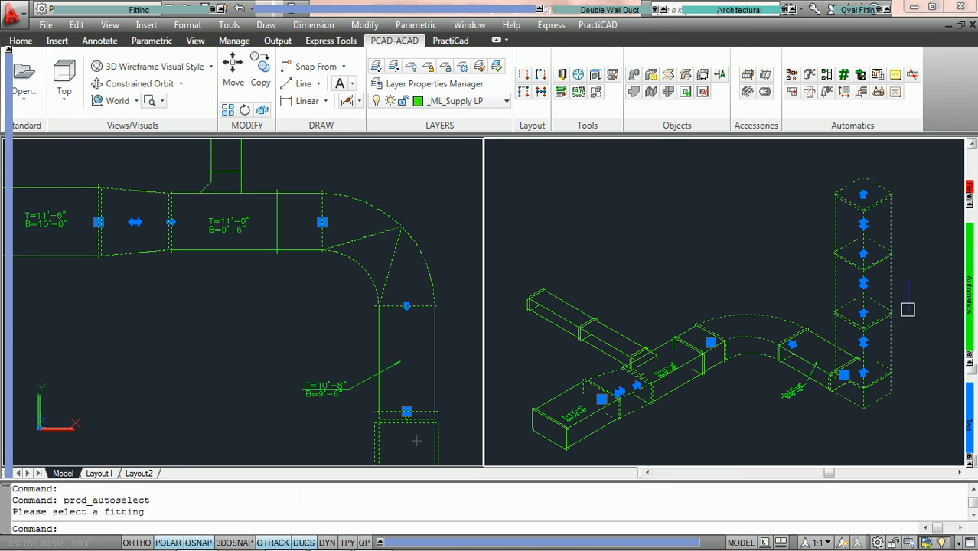
Clear the selection and select only the fittings with a change in top or bottom, Line, Forward from the first straight duct.
key("Escape")
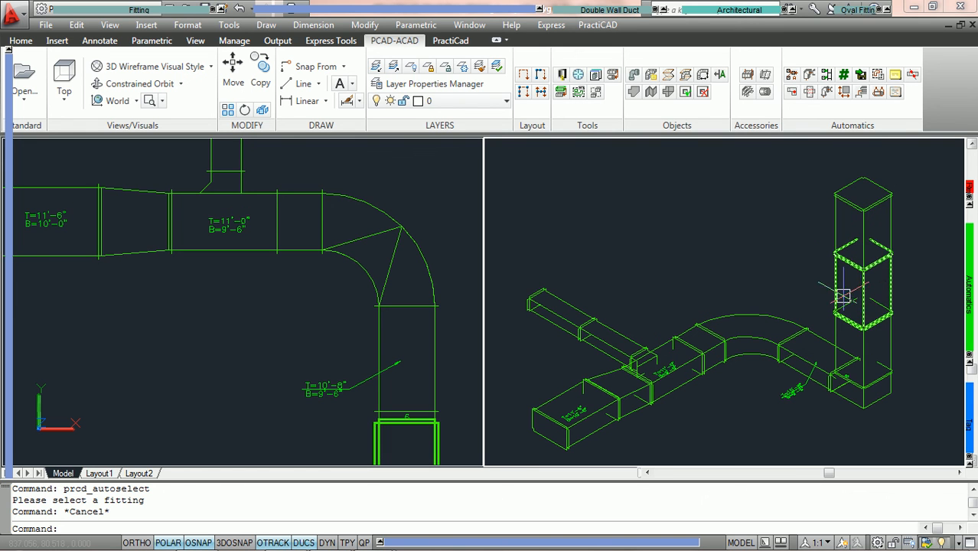
scroll(716, 238, "down", 3)
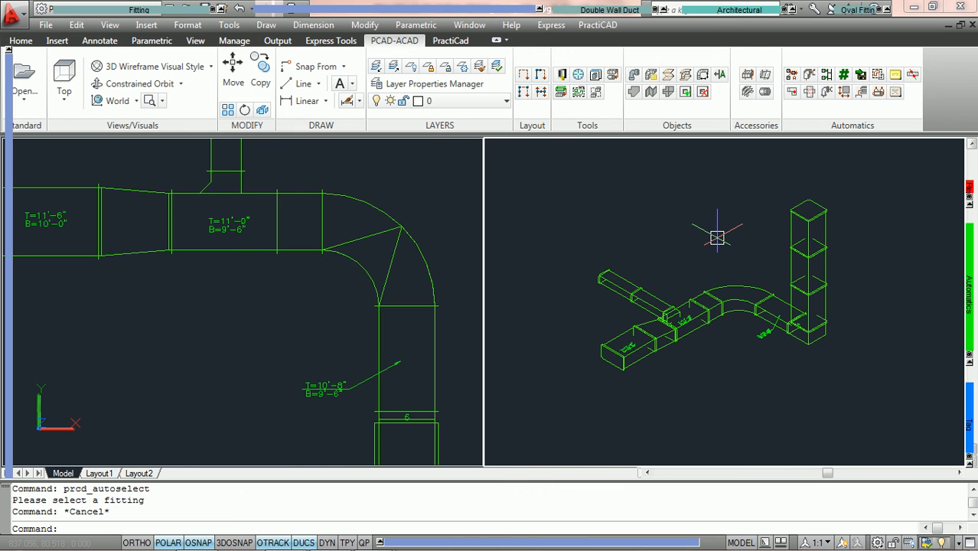
scroll(717, 238, "up", 2)
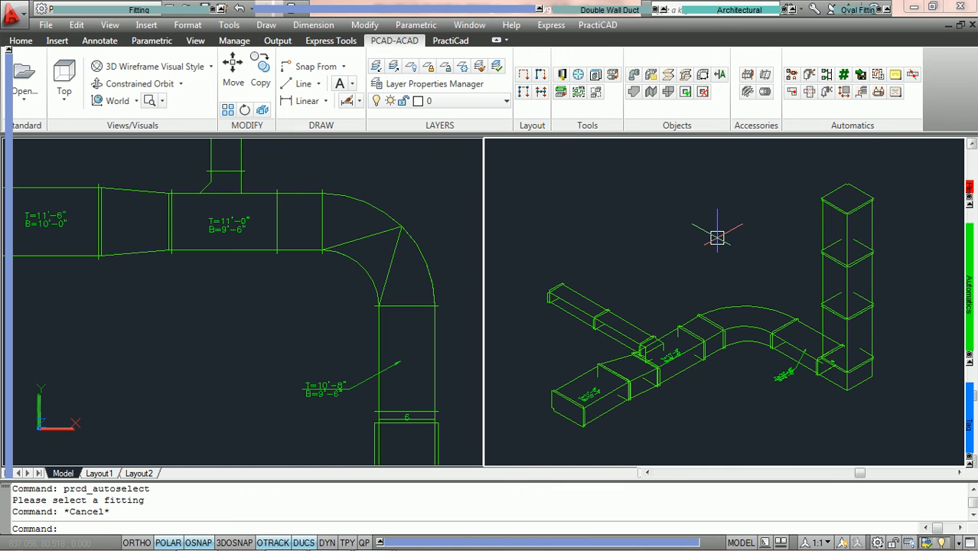
left_click(880, 74)
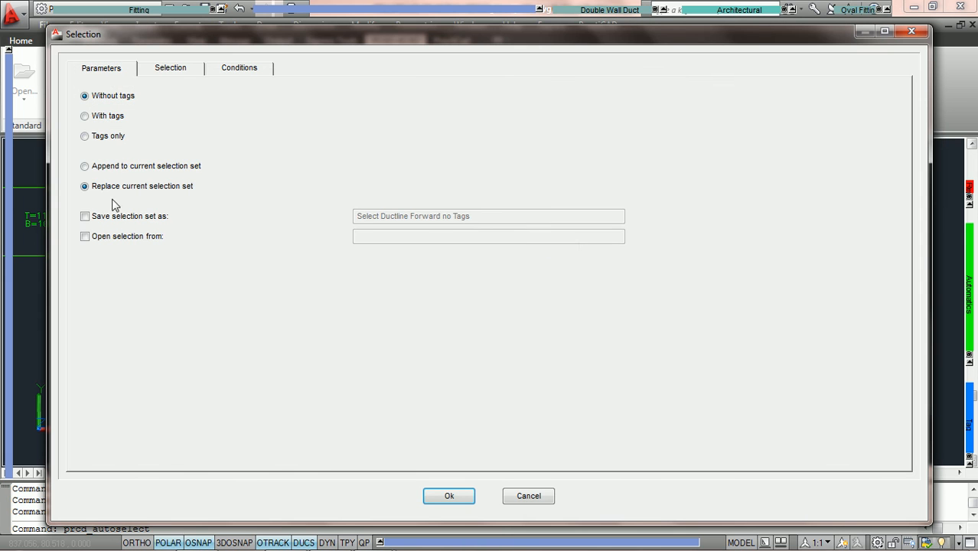
left_click(166, 69)
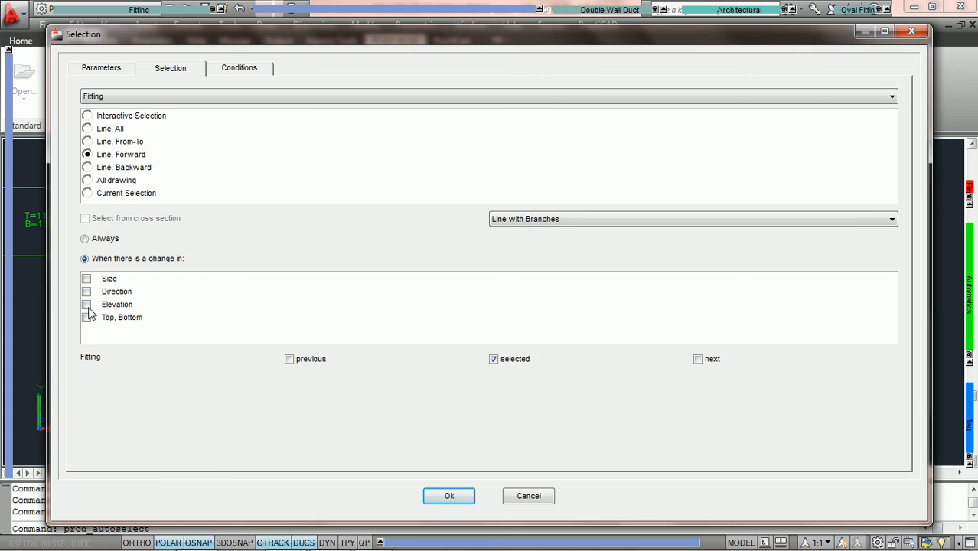
left_click(87, 320)
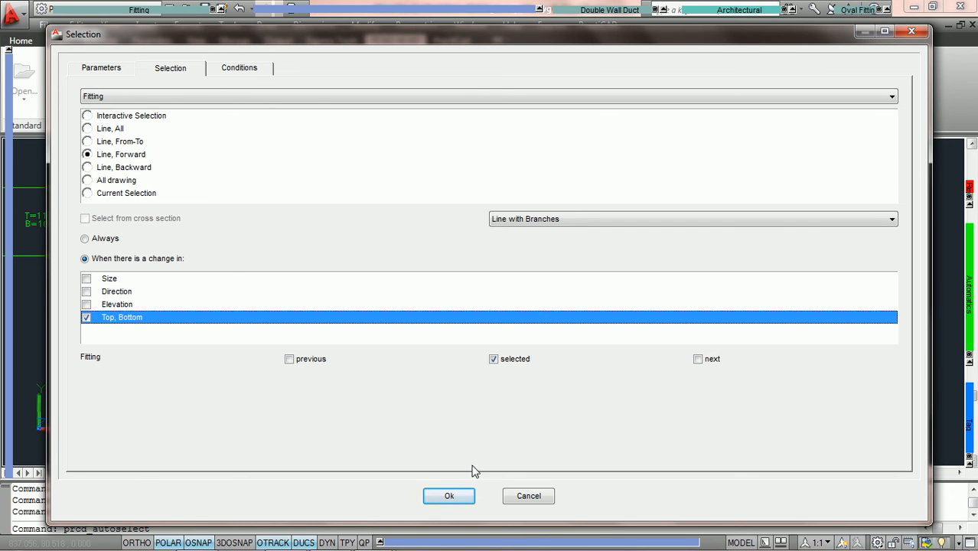
left_click(444, 497)
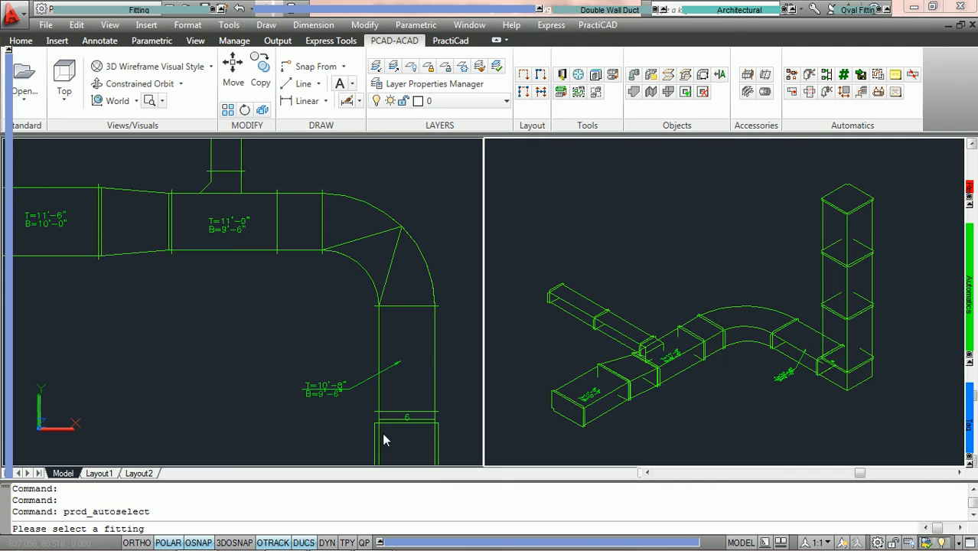
left_click(63, 256)
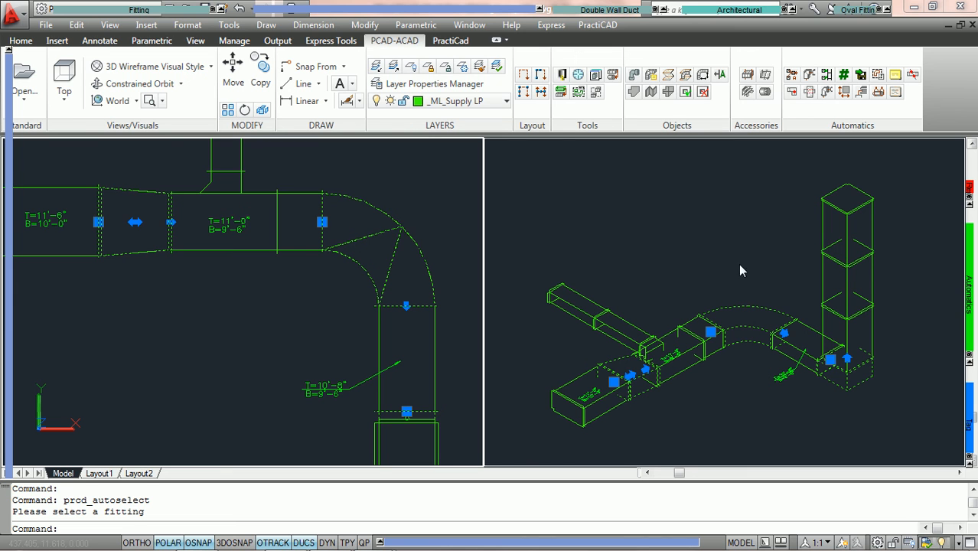
left_click(386, 262)
key("Escape")
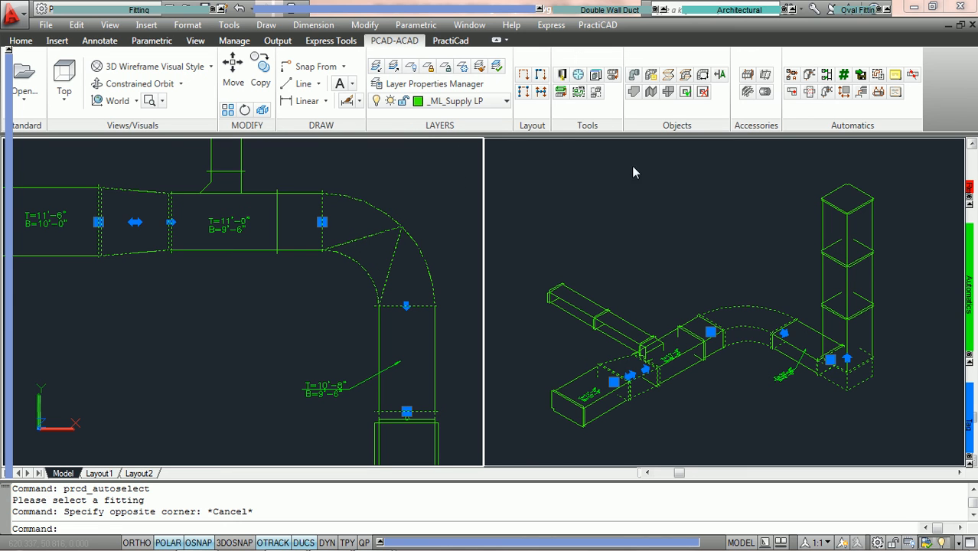